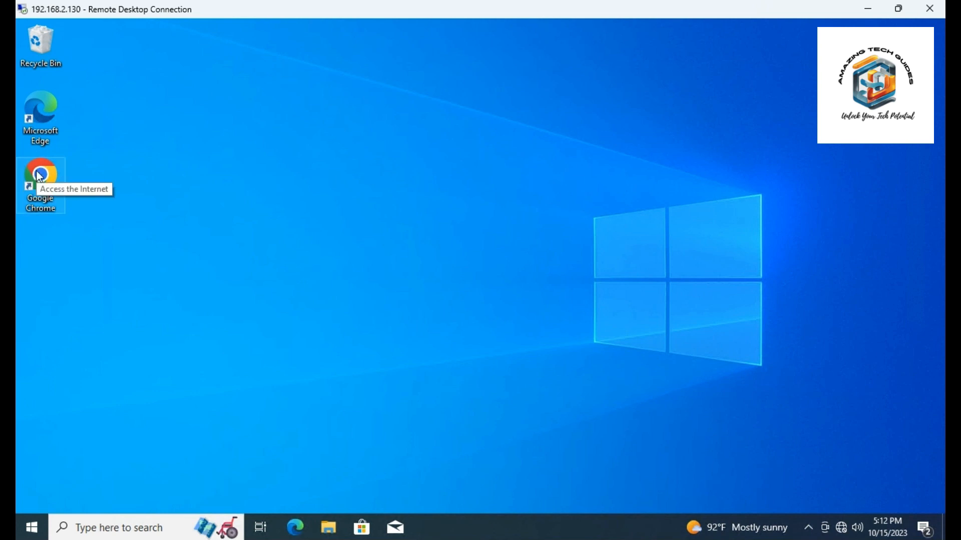
Open Google Chrome and search Google for "download sql server"
double_click(40, 176)
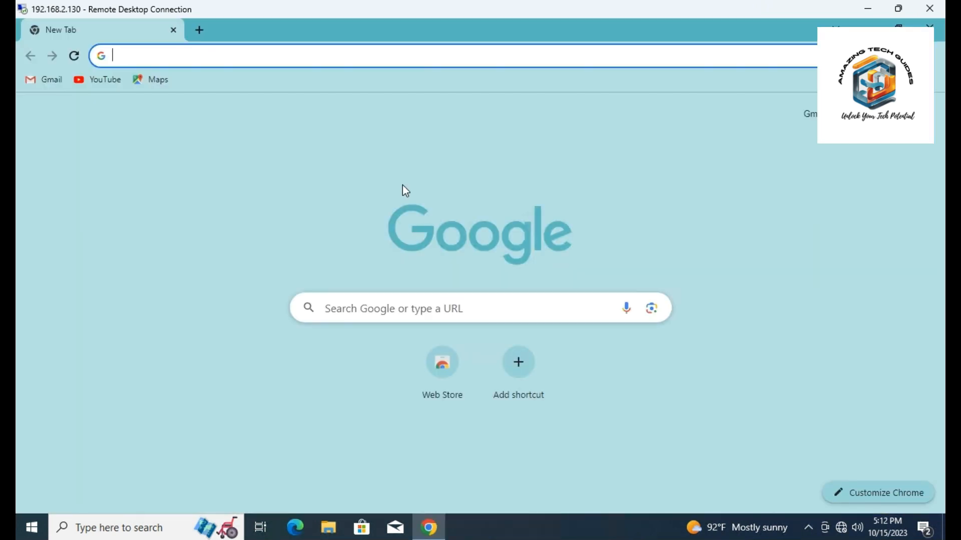
left_click(347, 309)
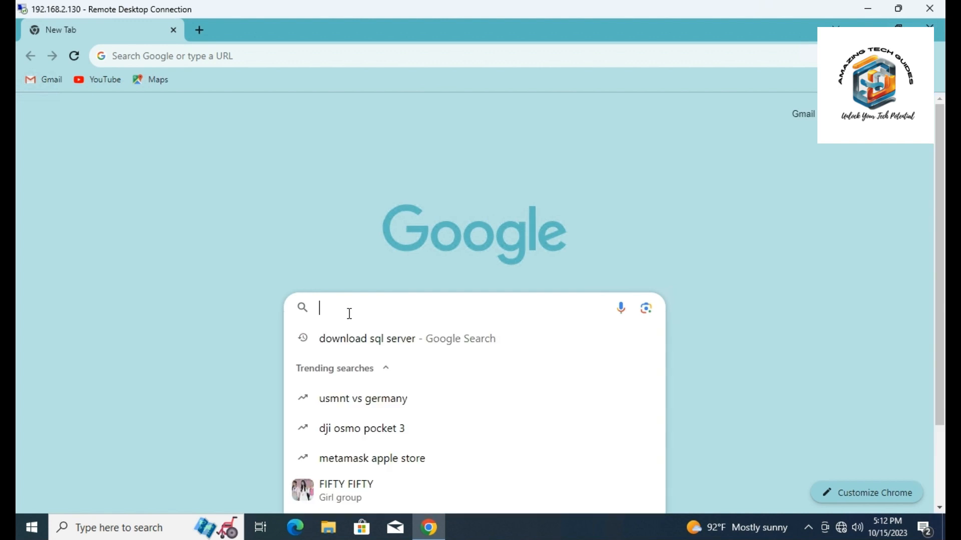
left_click(336, 350)
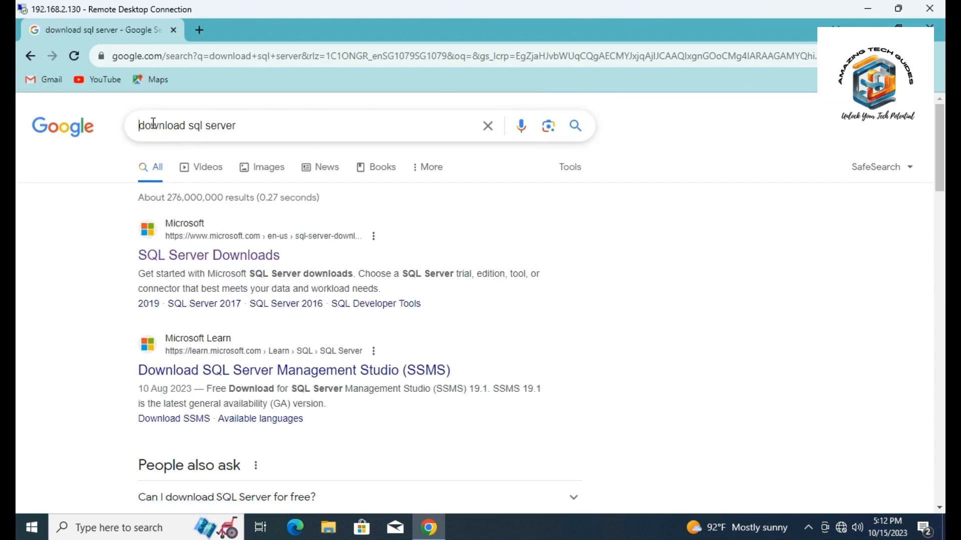
Open Microsoft's SQL Server Downloads page from the search results
left_click_drag(140, 125, 247, 120)
left_click(767, 275)
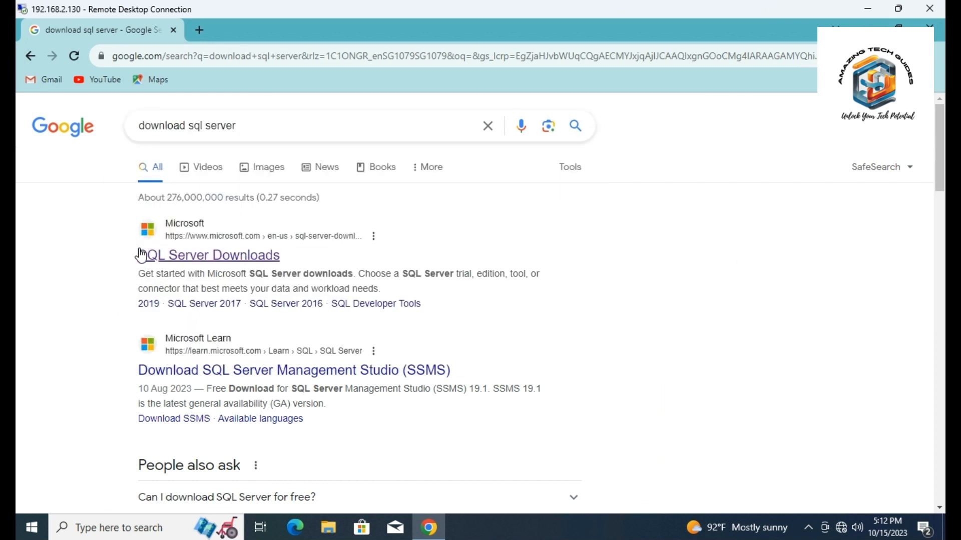
left_click_drag(144, 273, 248, 274)
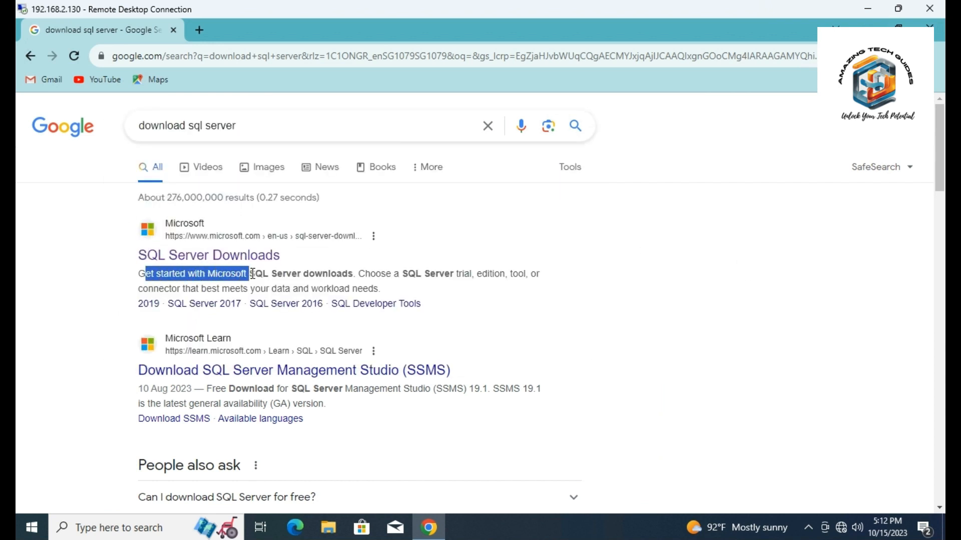
left_click(276, 263)
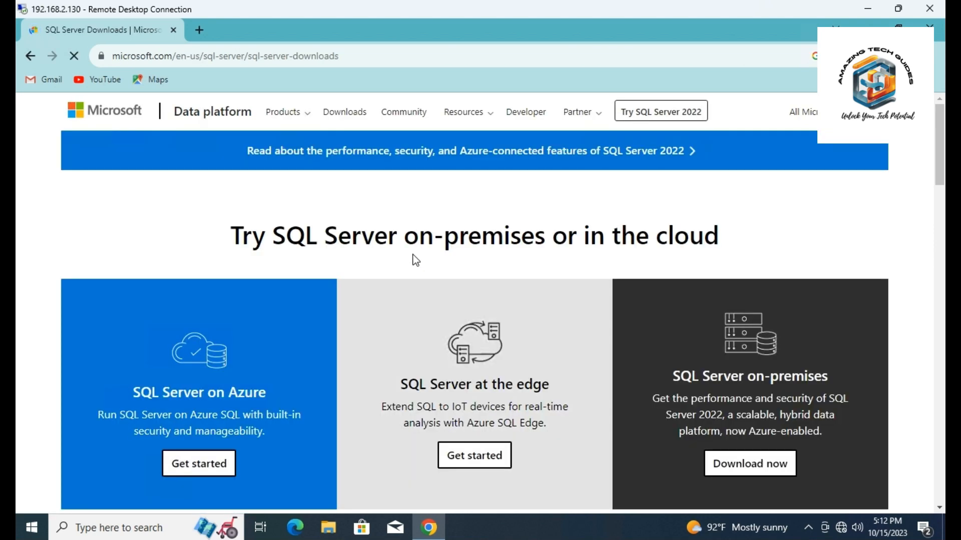
Download the installer for the free SQL Server 2022 Developer edition
scroll(413, 254, "down", 5)
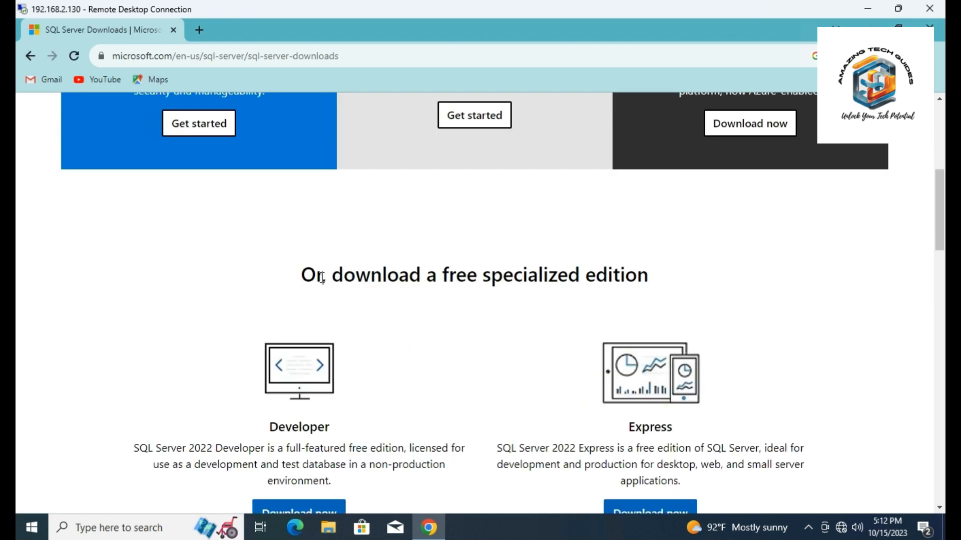
scroll(320, 272, "down", 1)
left_click_drag(301, 206, 650, 208)
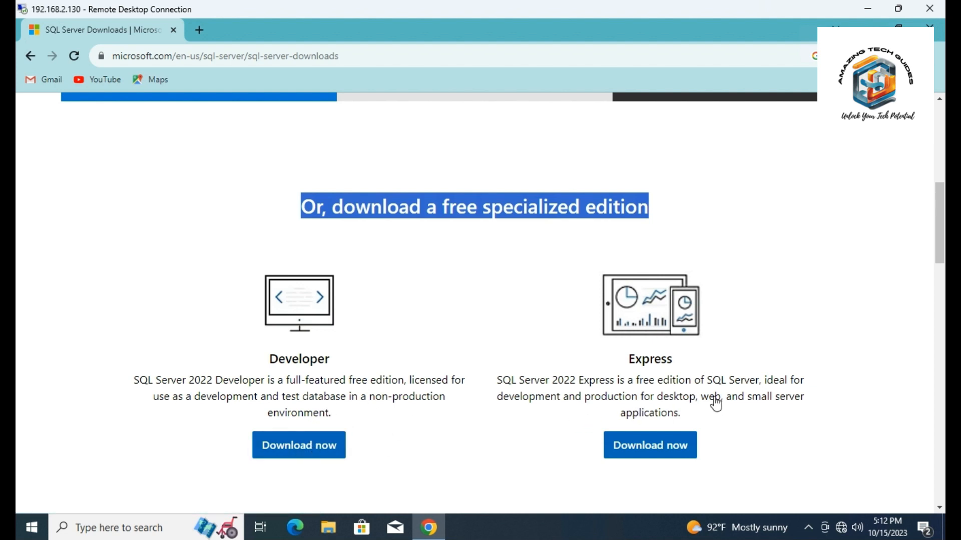
left_click(295, 451)
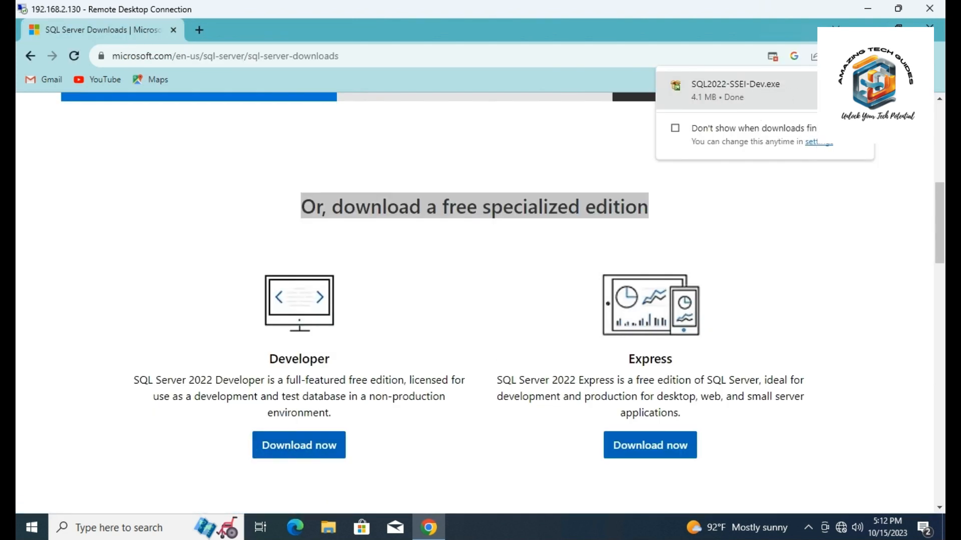
Show the downloaded SQL2022-SSEI-Dev file in its folder and run it, allowing it to make changes to the device
left_click(837, 90)
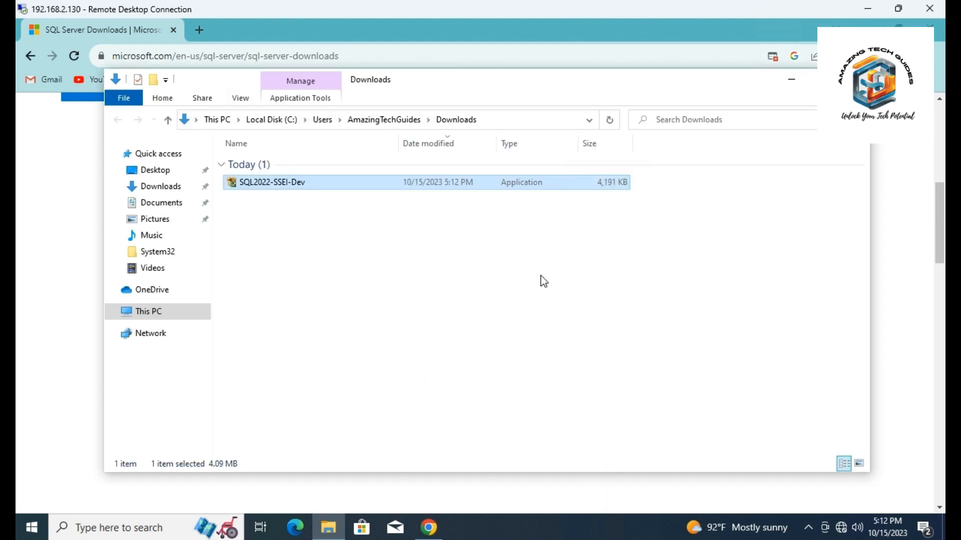
left_click(488, 312)
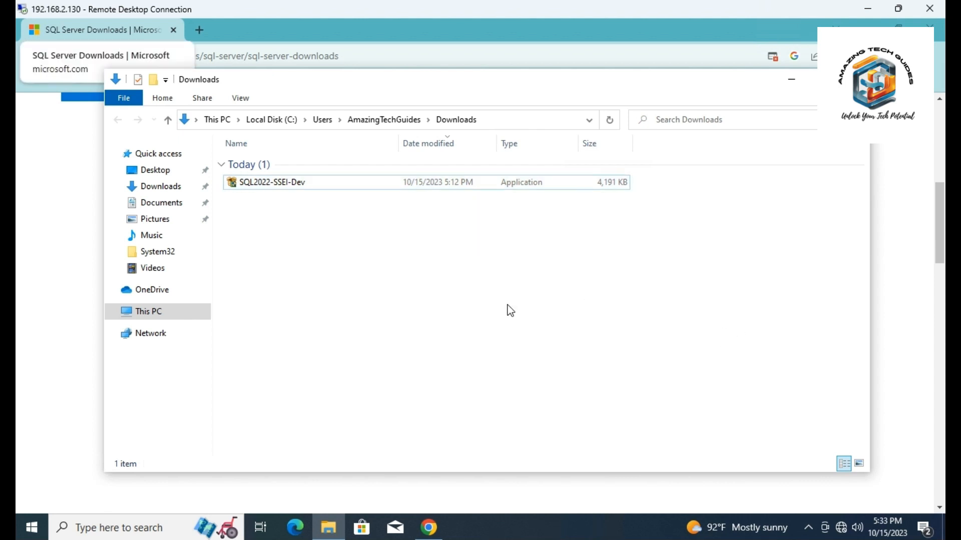
double_click(274, 181)
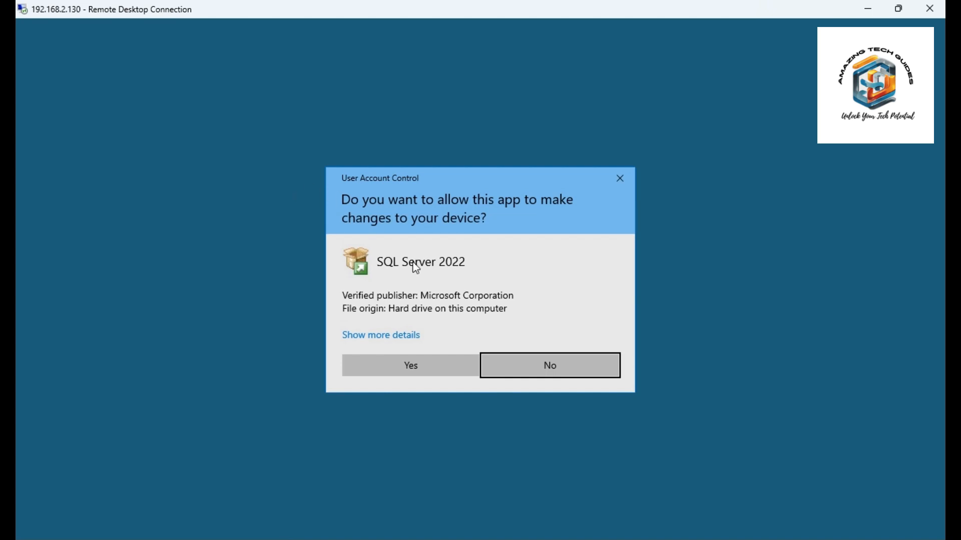
left_click(384, 366)
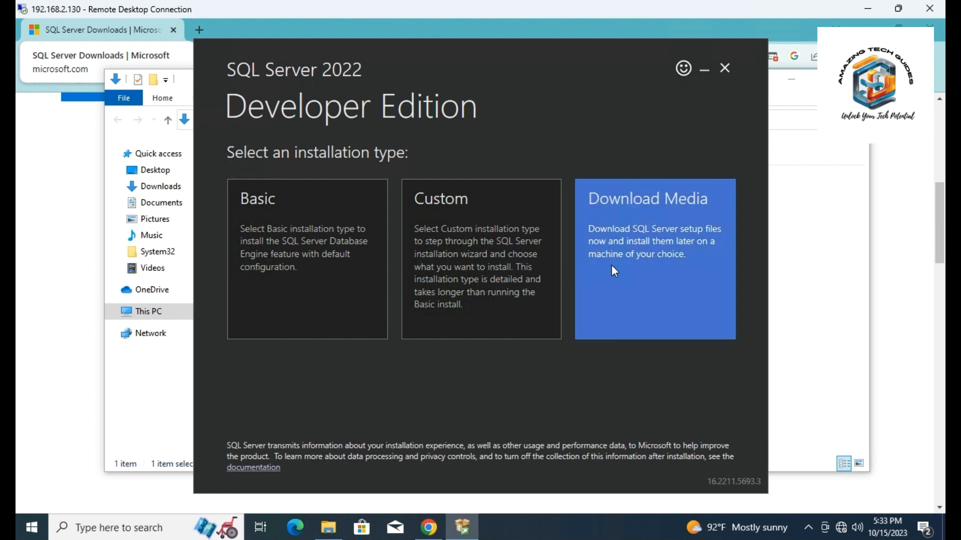
Choose the Download Media installation type and download the English ISO package to the Downloads folder
left_click(661, 270)
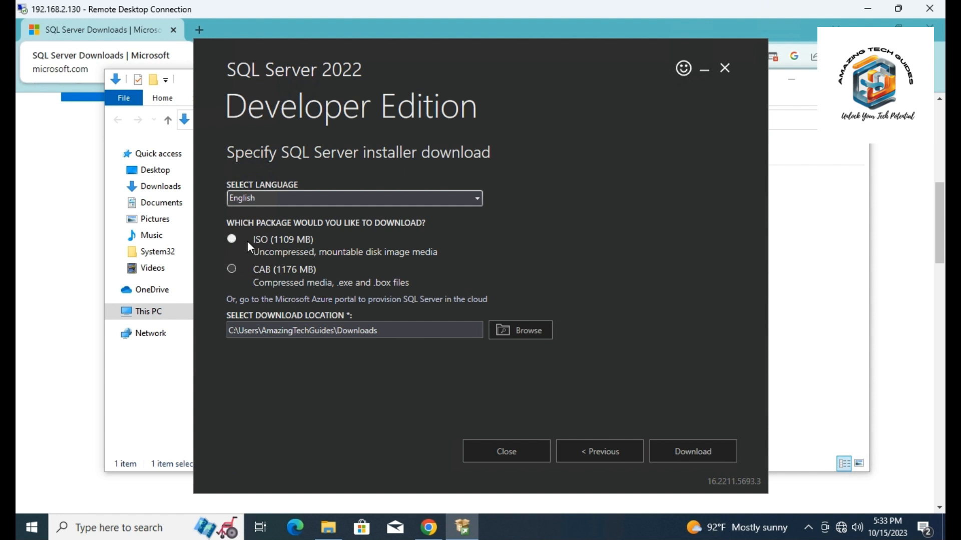
left_click(311, 239)
left_click(446, 332)
left_click_drag(299, 327, 218, 328)
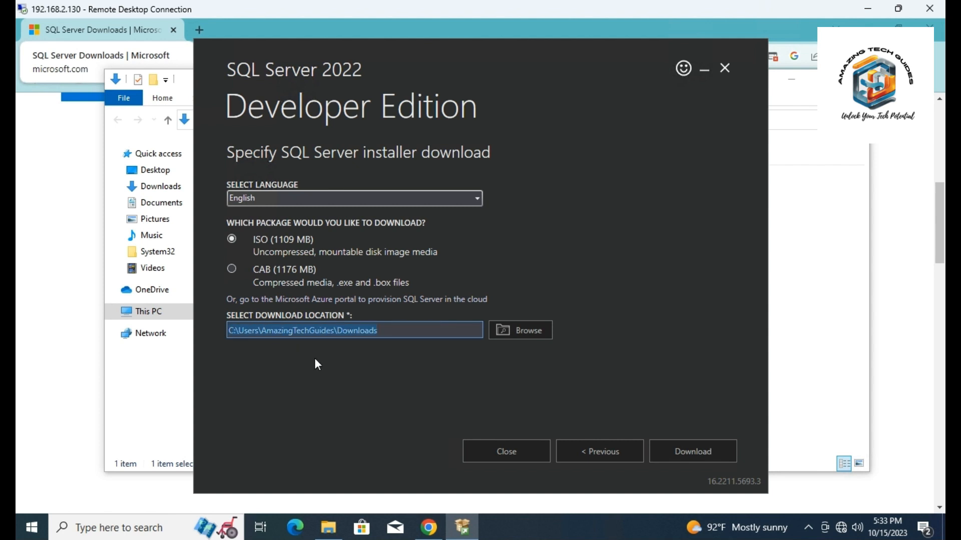
left_click(693, 463)
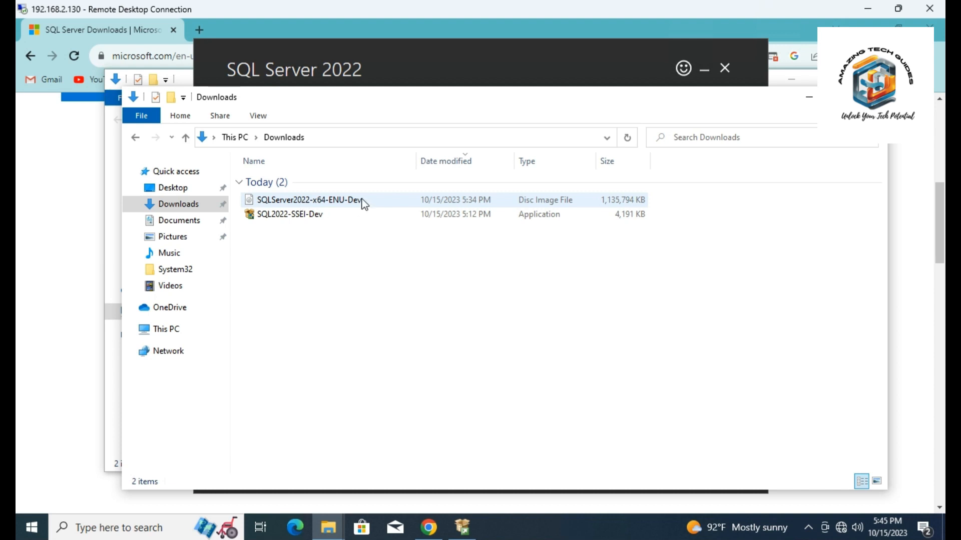
Mount the SQLServer2022-x64-ENU-Dev disc image and run its setup application, allowing changes to the device
left_click(535, 203)
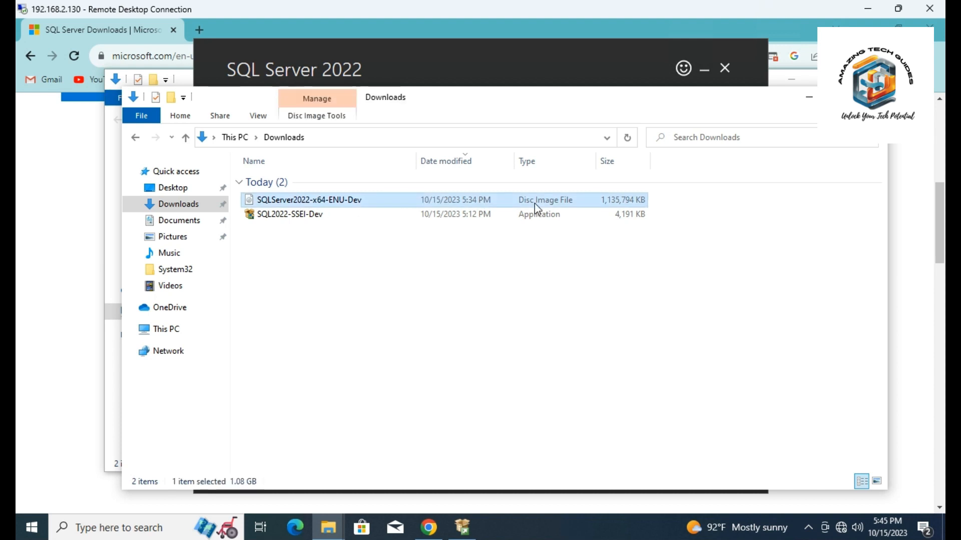
double_click(365, 199)
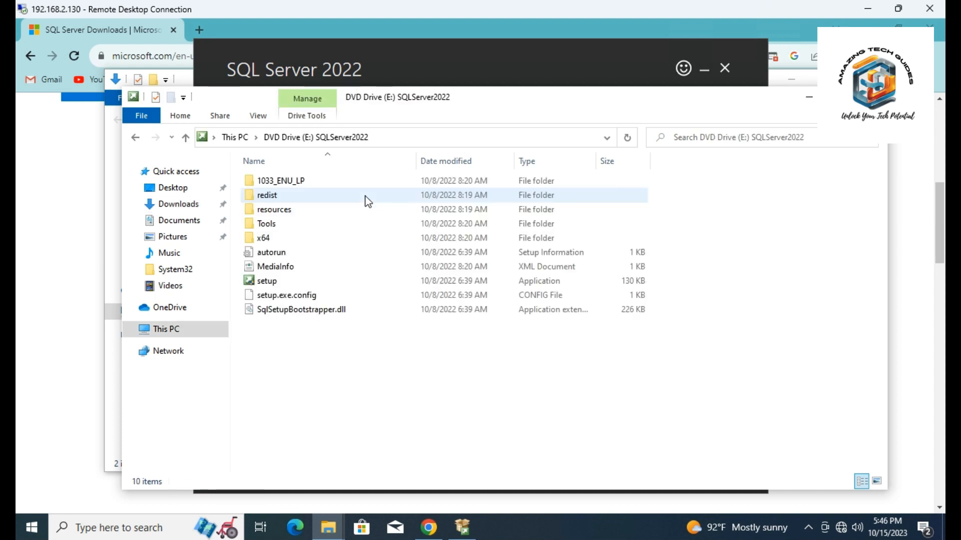
double_click(259, 284)
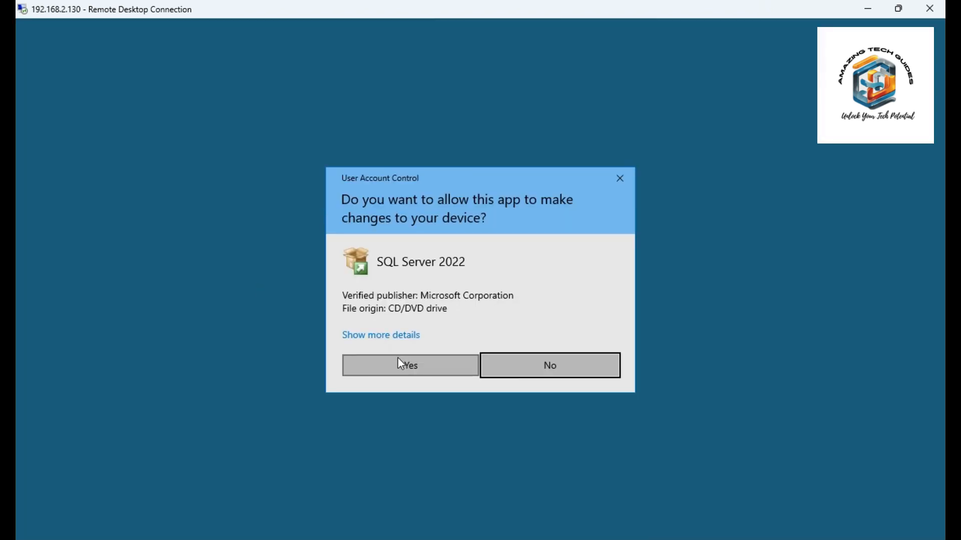
left_click(398, 359)
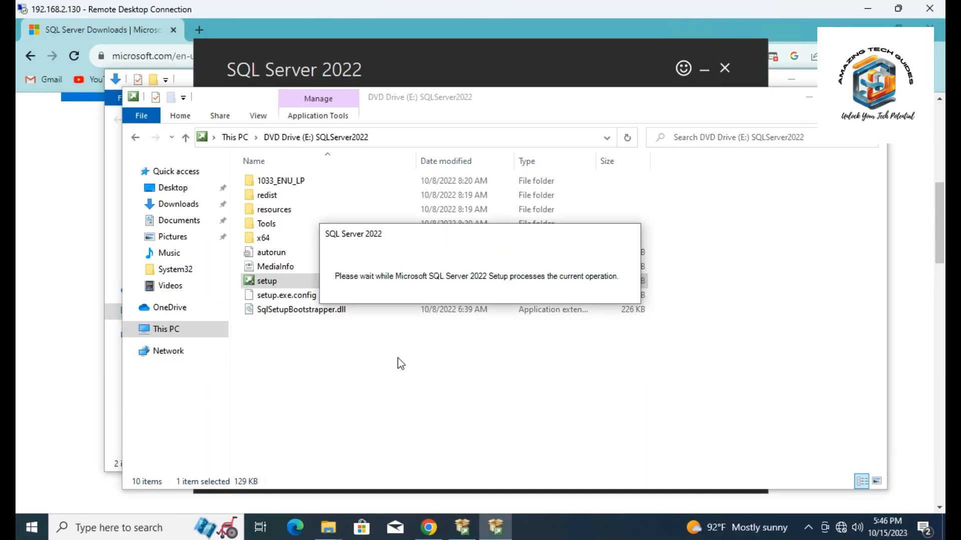
Start a new standalone SQL Server installation and continue with Developer as the free edition
left_click(59, 75)
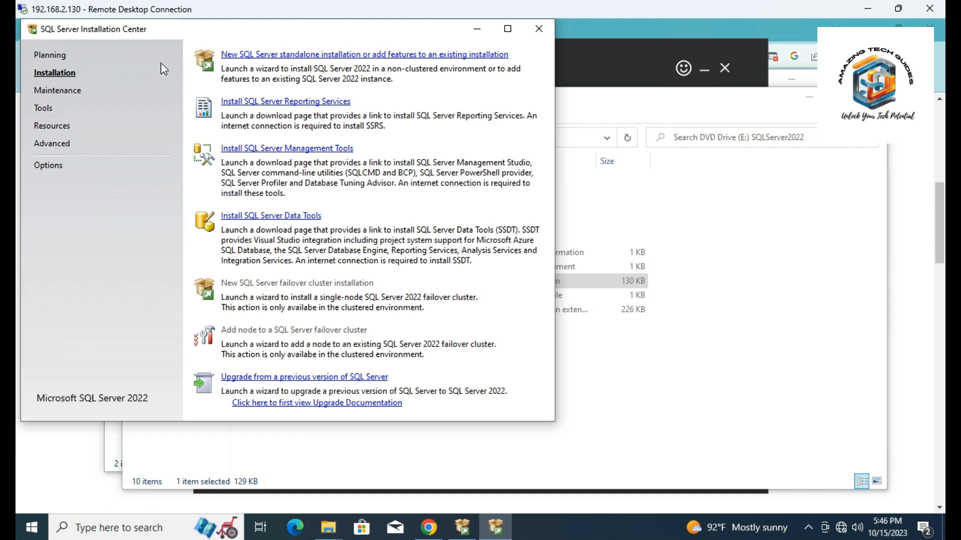
left_click(254, 57)
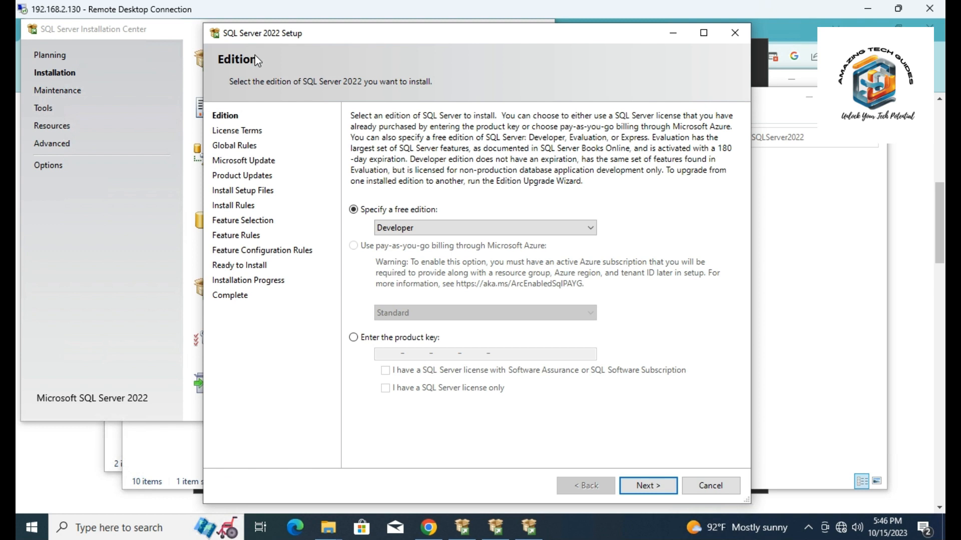
left_click(398, 227)
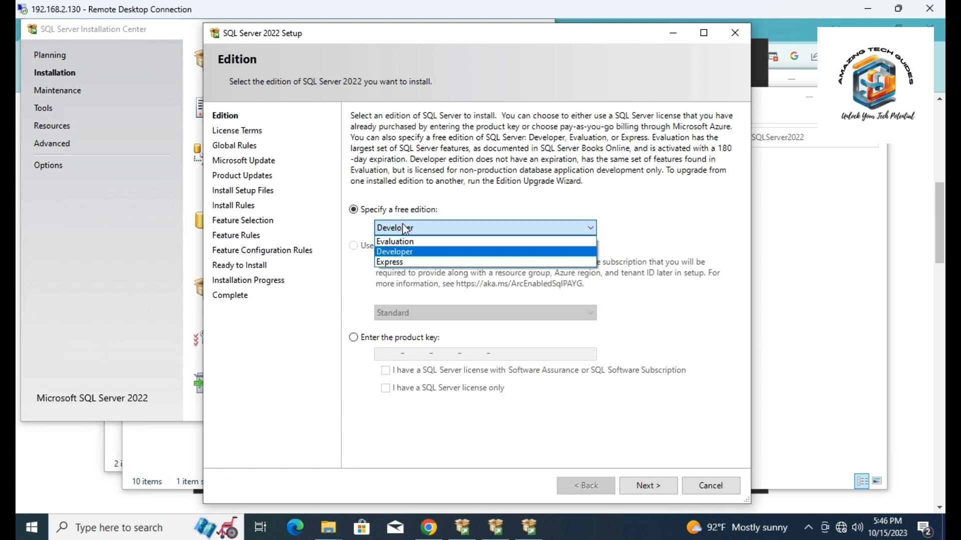
left_click(405, 228)
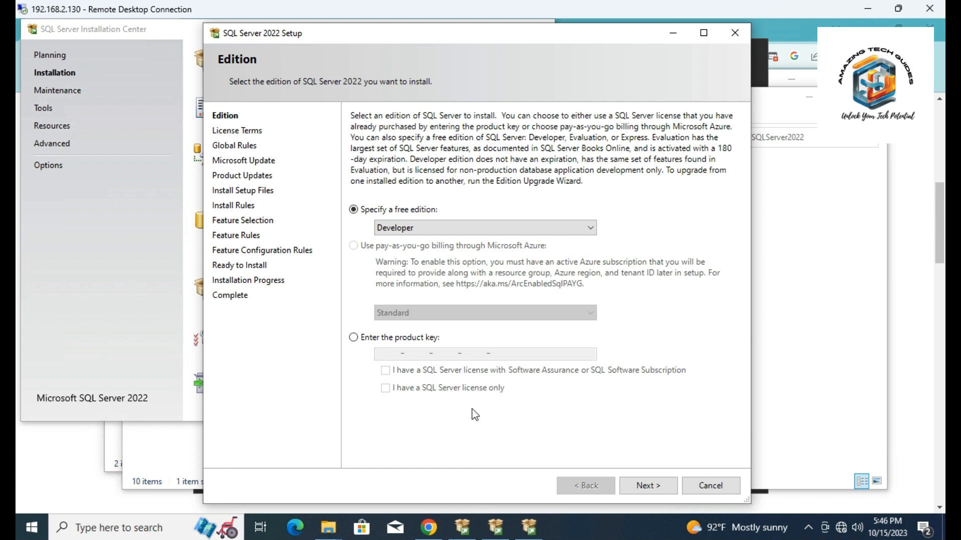
left_click(648, 486)
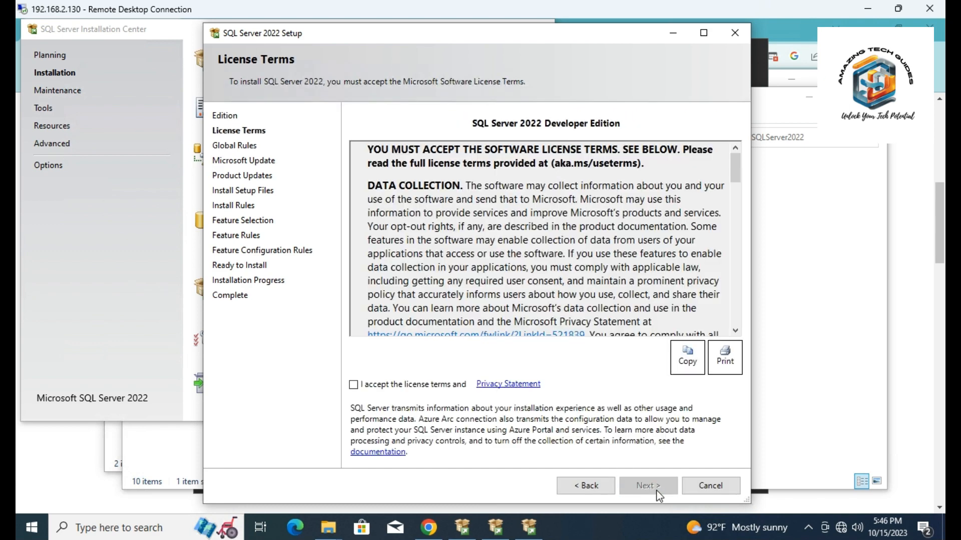
Accept the SQL Server 2022 license terms, look through them to the end and continue
left_click(382, 384)
left_click_drag(739, 176, 740, 316)
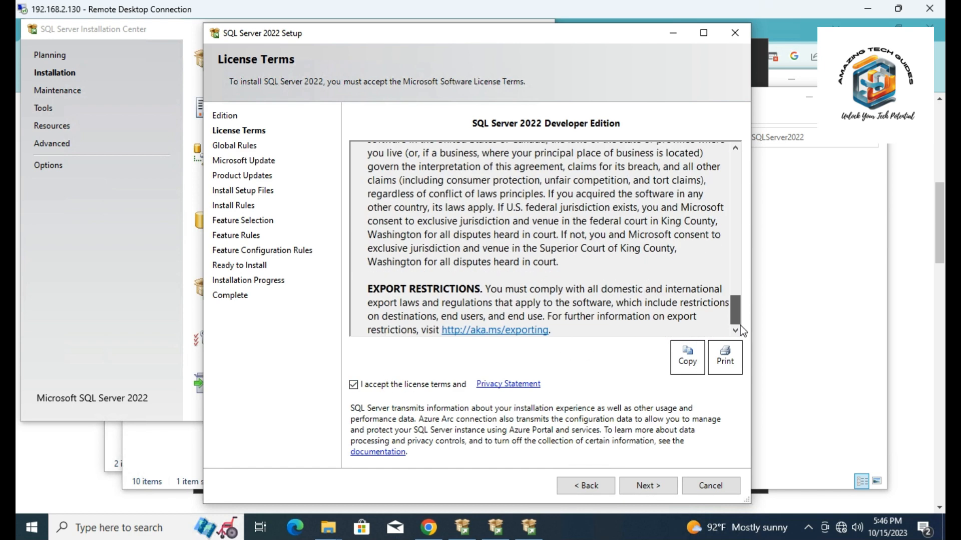
left_click(646, 484)
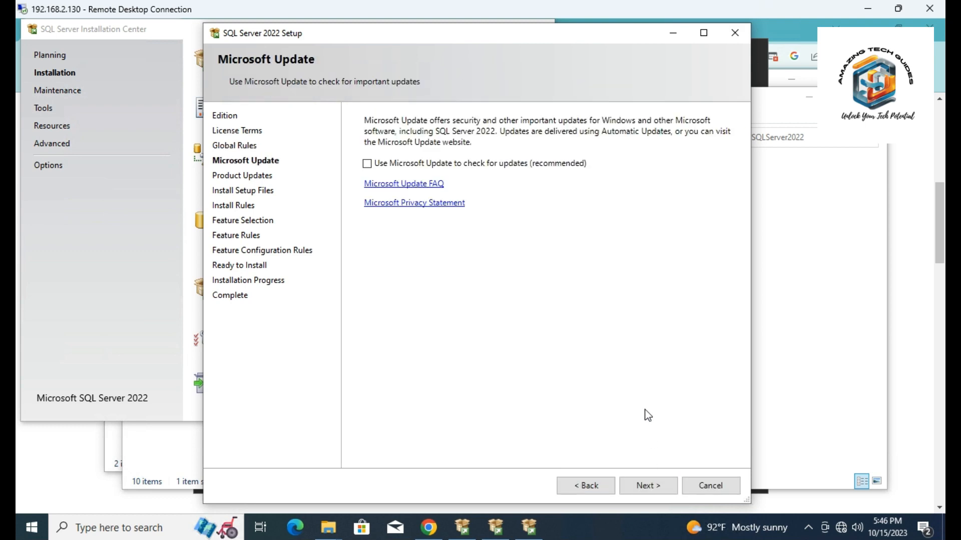
Enable Microsoft Update to check for updates and continue past the install rules to the feature selection
left_click(506, 163)
left_click(638, 492)
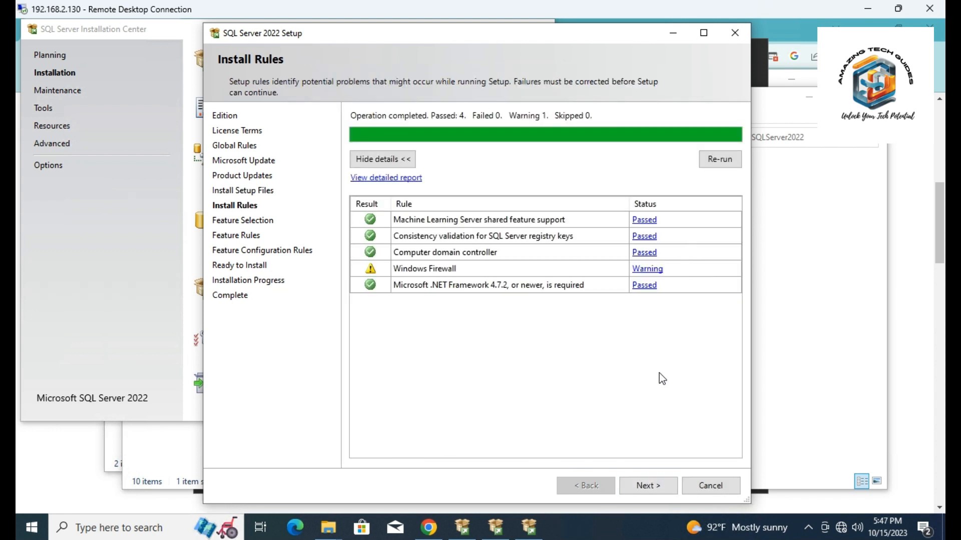
left_click(653, 487)
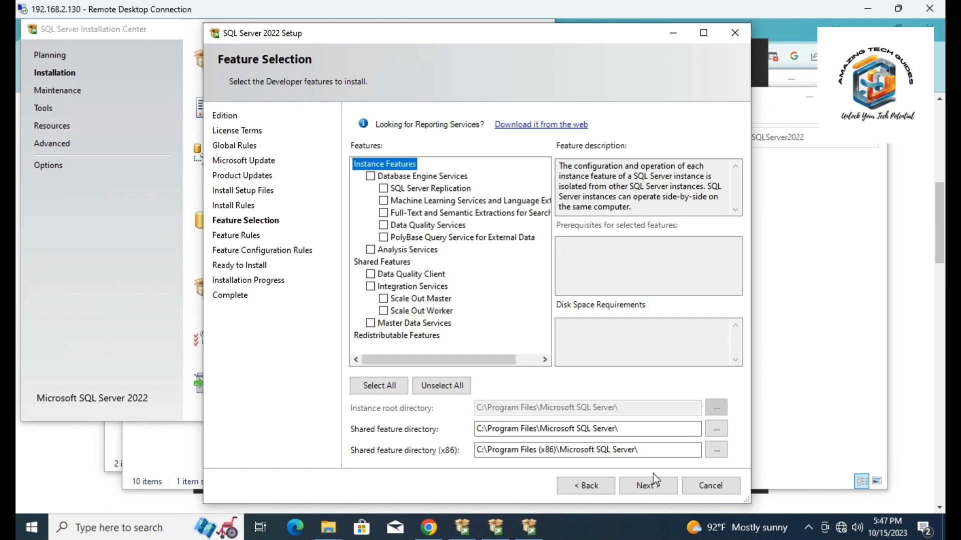
Select Database Engine Services as the feature to install and continue with the default instance MSSQLSERVER
left_click(370, 176)
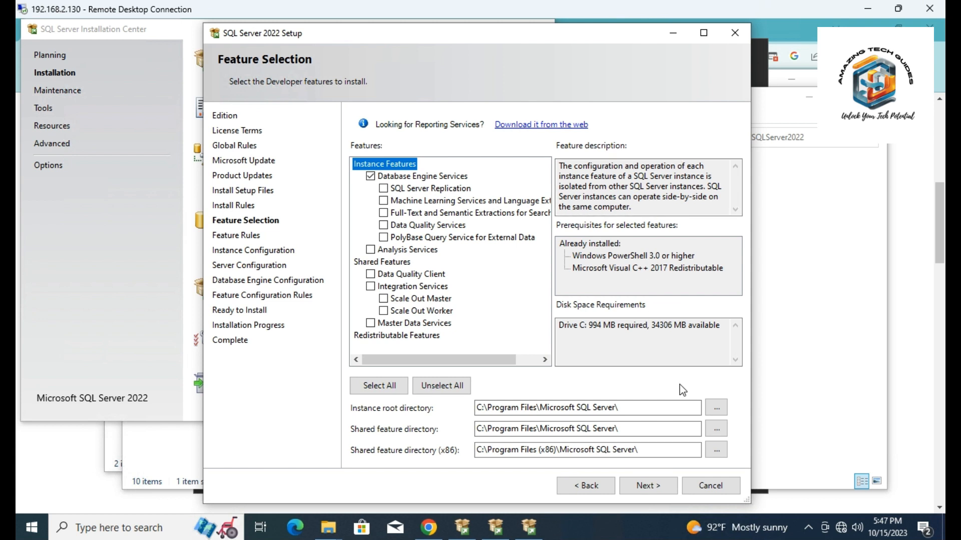
left_click(654, 491)
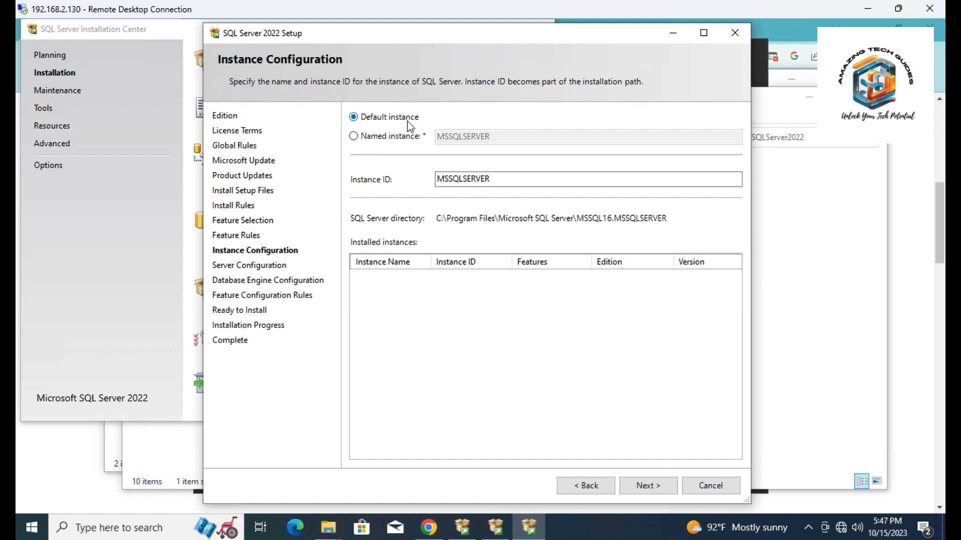
left_click(644, 486)
left_click(644, 488)
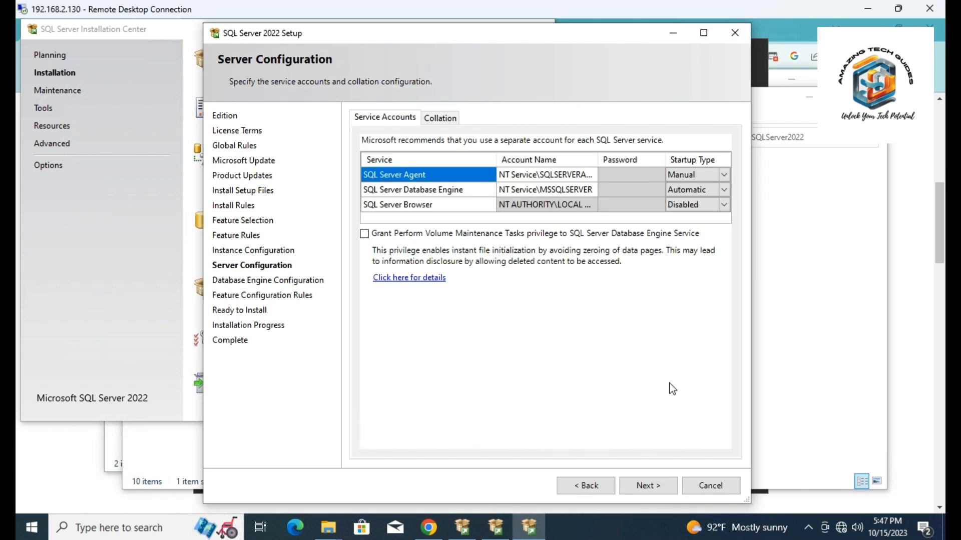
Set the SQL Server Agent startup type to Automatic and show the Database Engine collation
left_click(698, 175)
left_click(723, 175)
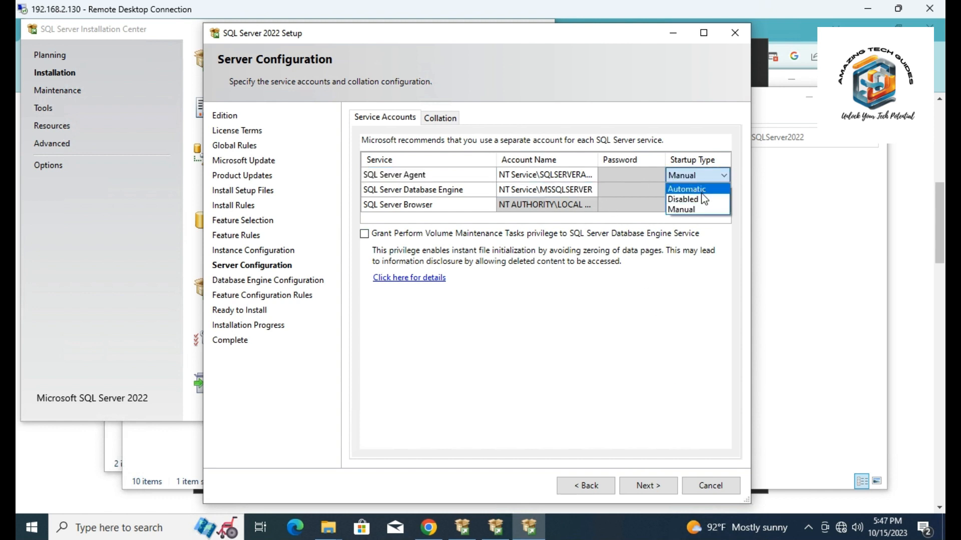
left_click(702, 194)
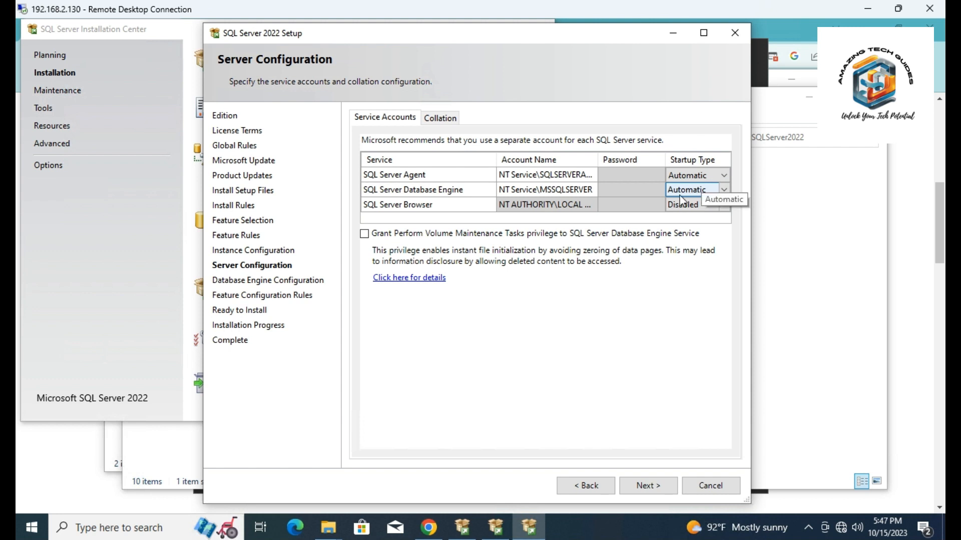
left_click(439, 118)
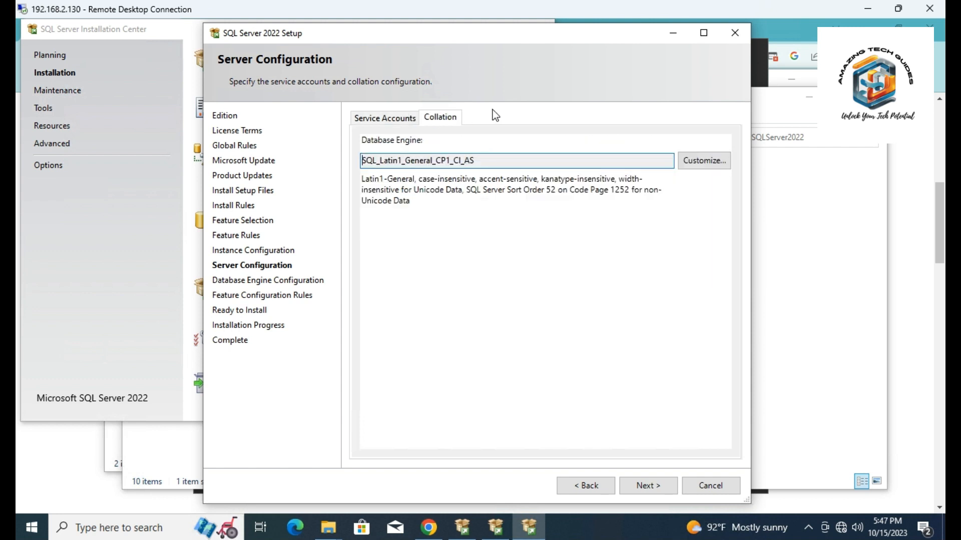
Check the service accounts of SQL Server Agent and the Database Engine, and continue to the Database Engine configuration
left_click(389, 119)
left_click(515, 173)
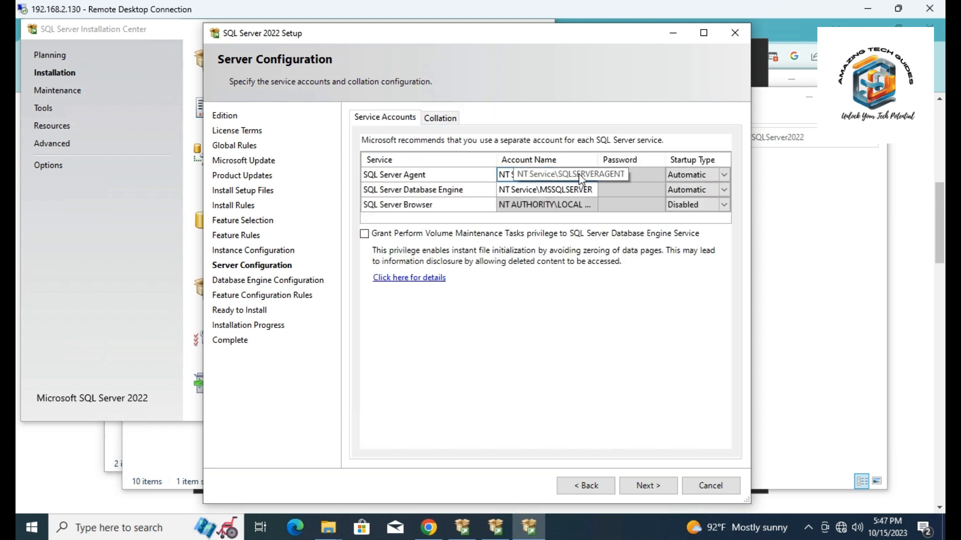
left_click(585, 189)
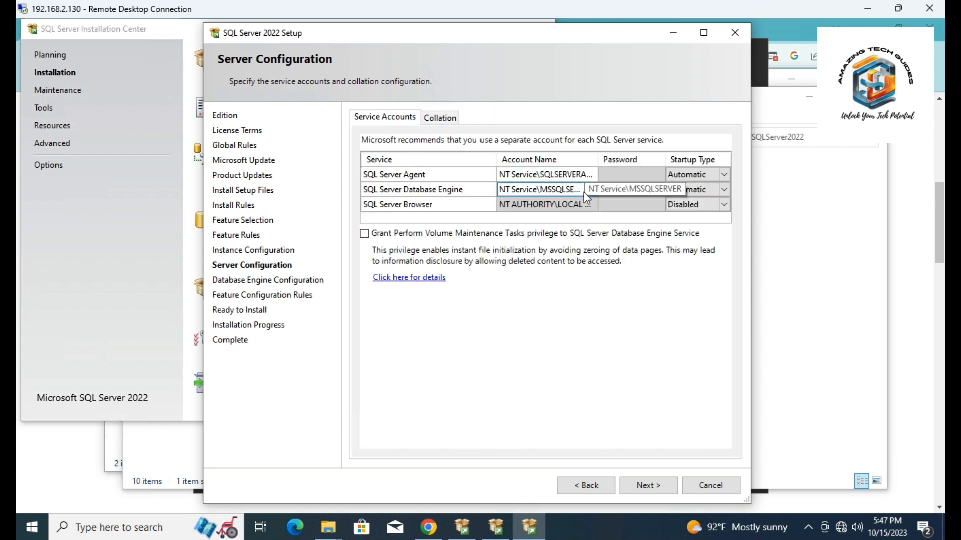
left_click(653, 491)
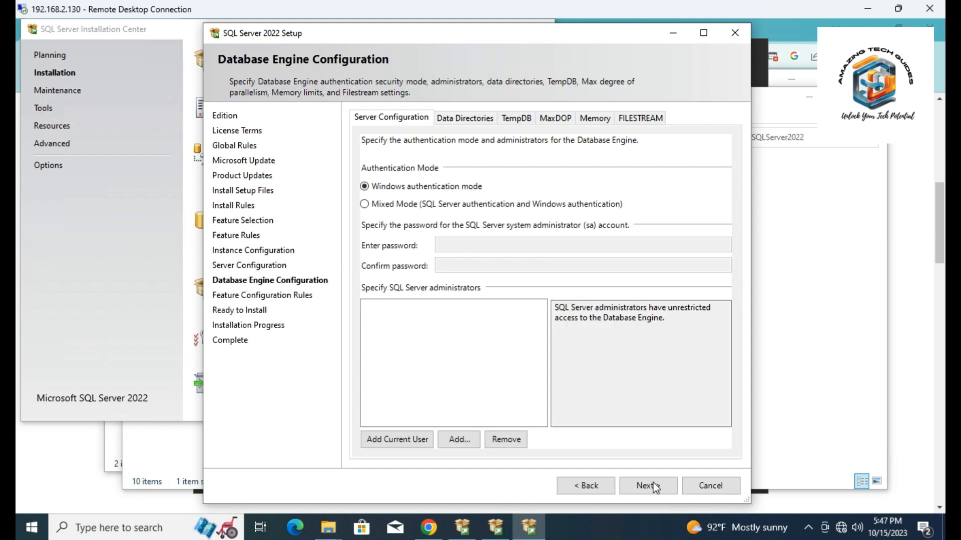
Choose Mixed Mode authentication with an entered and confirmed sa account password, and add the current user as SQL Server administrator
left_click(389, 207)
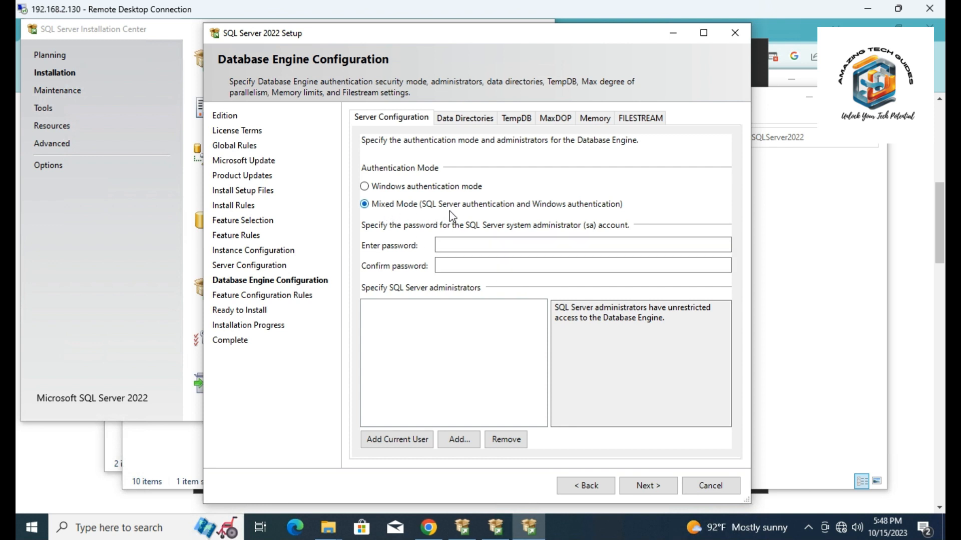
left_click(506, 245)
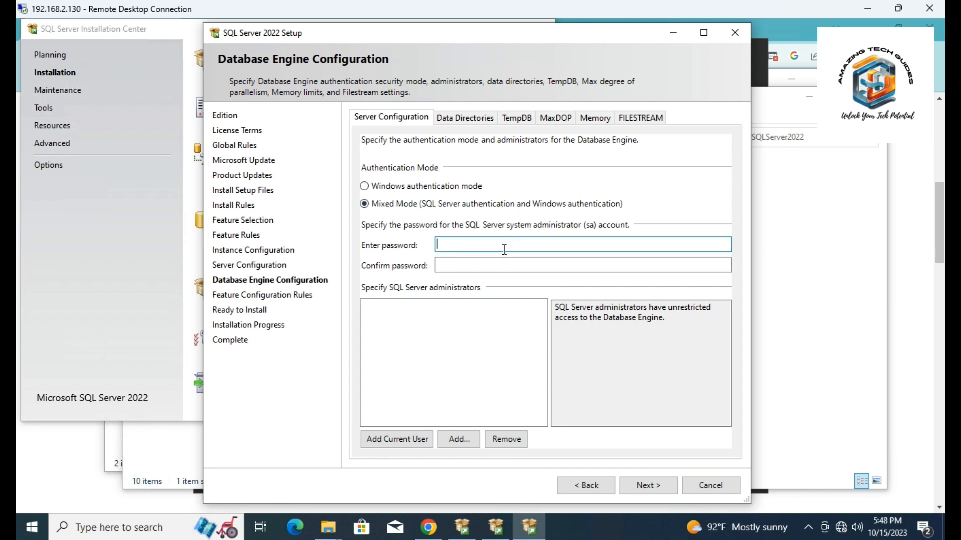
type("Password1")
key("Tab")
type("Password1")
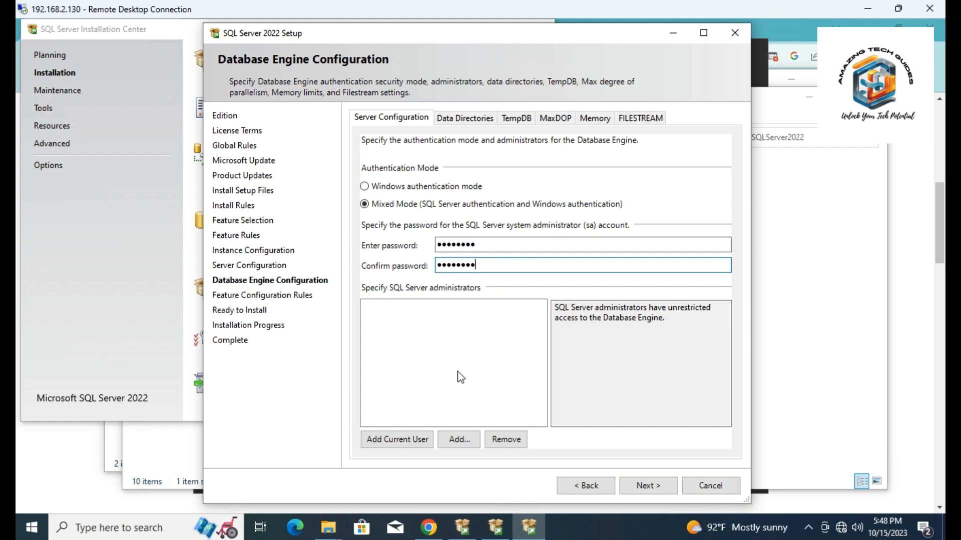
left_click(404, 439)
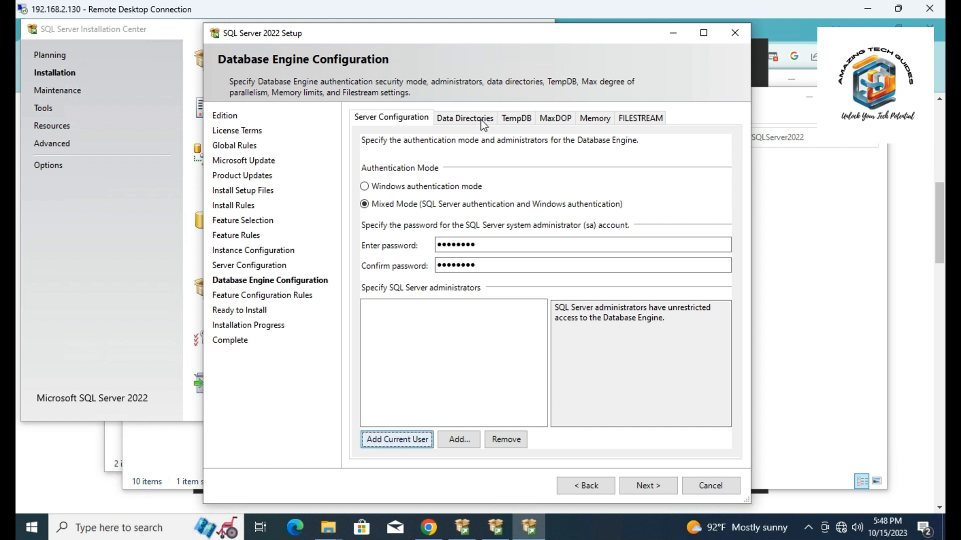
Review the data directories, TempDB, MaxDOP, memory and FILESTREAM settings, and start the SQL Server 2022 installation
left_click(483, 124)
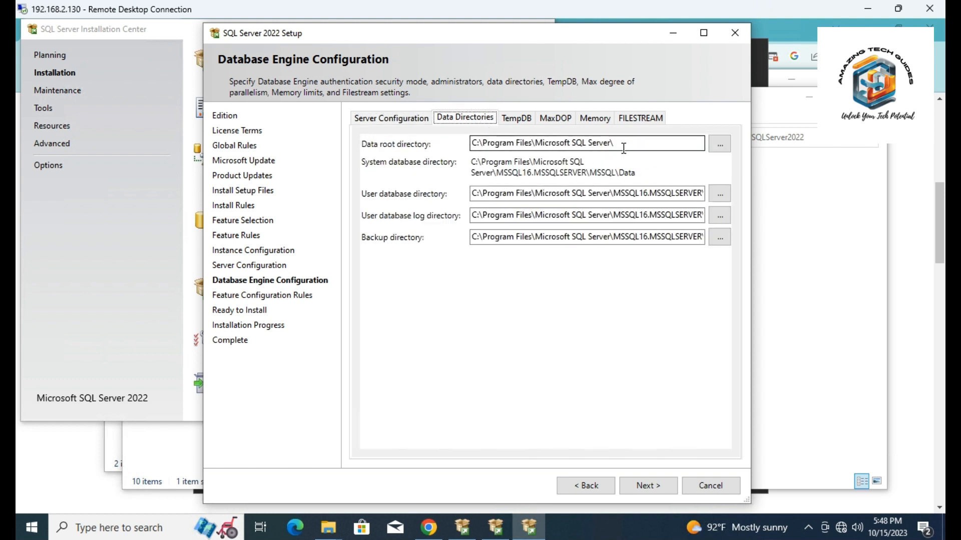
left_click(524, 119)
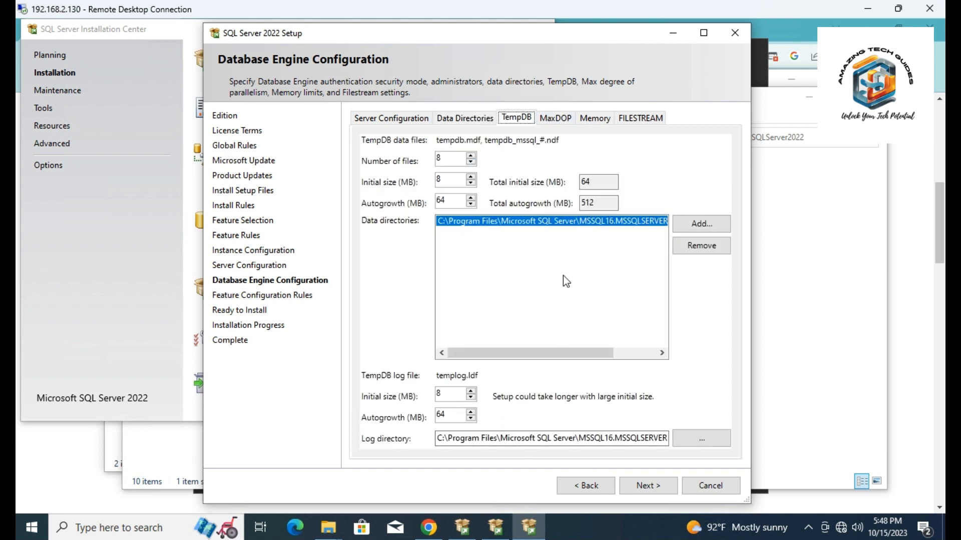
left_click(565, 122)
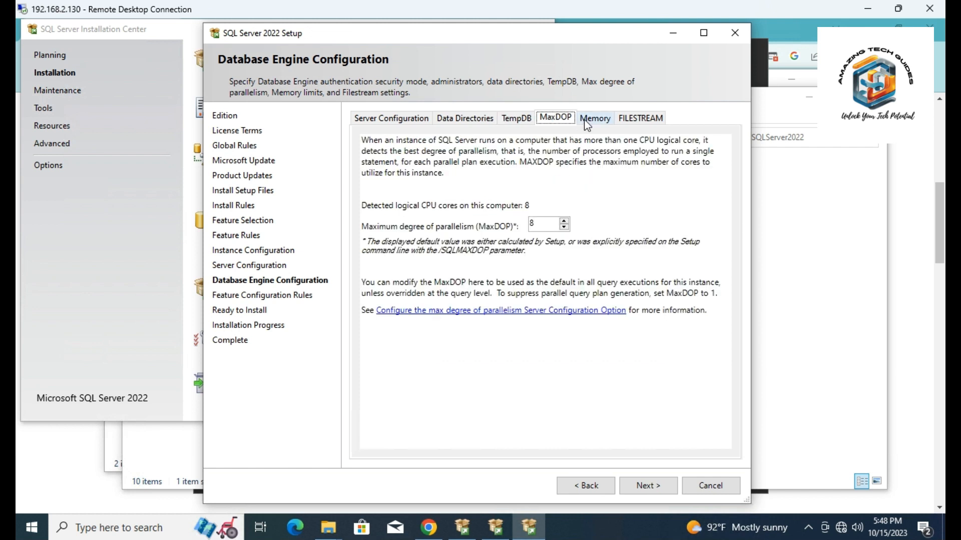
left_click(588, 120)
left_click(640, 118)
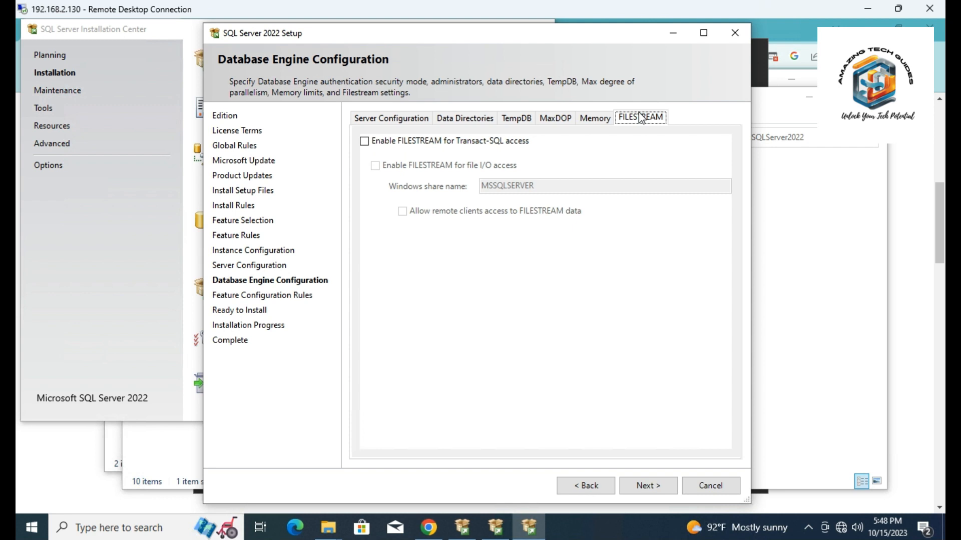
left_click(375, 121)
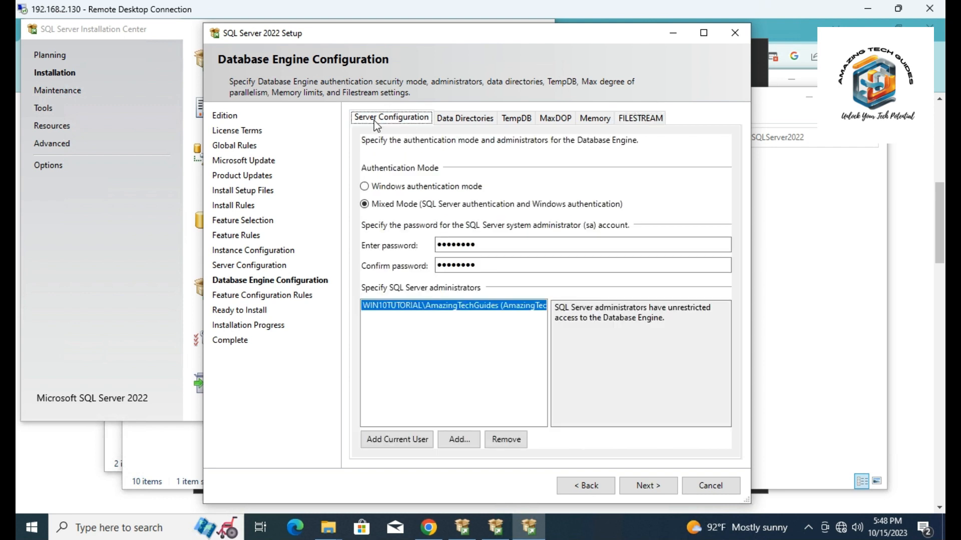
left_click(640, 488)
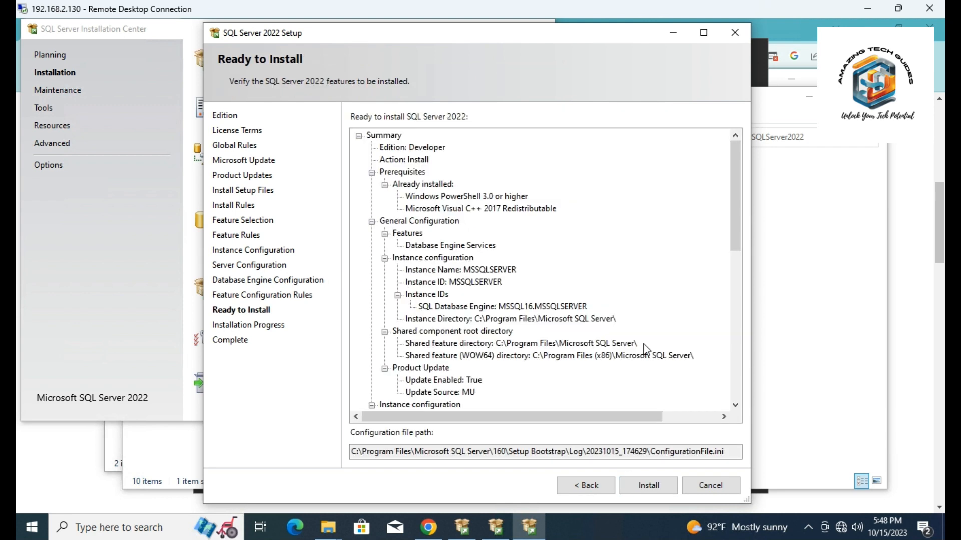
left_click(643, 488)
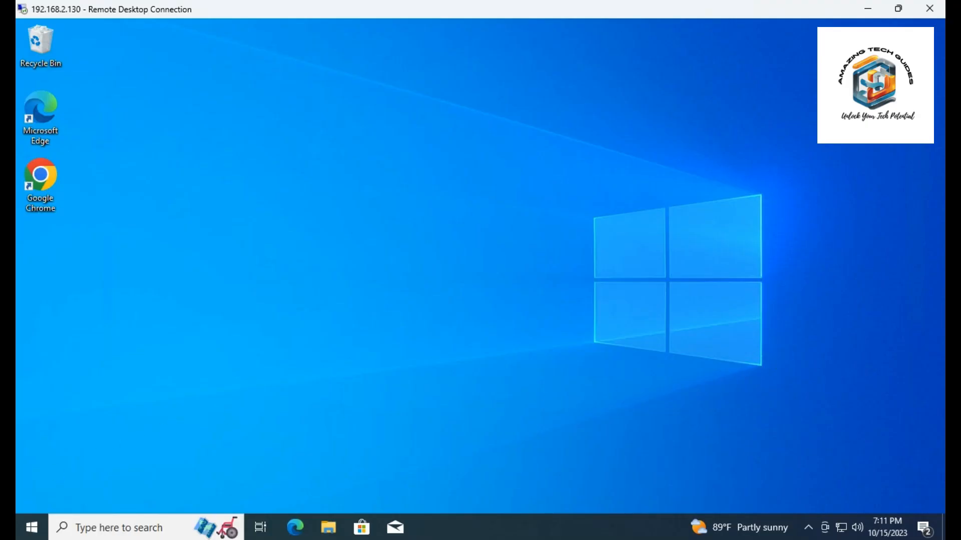
Open SQL Server 2022 Configuration Manager with elevated rights and check the SQL Server and SQL Server Agent services
left_click(32, 527)
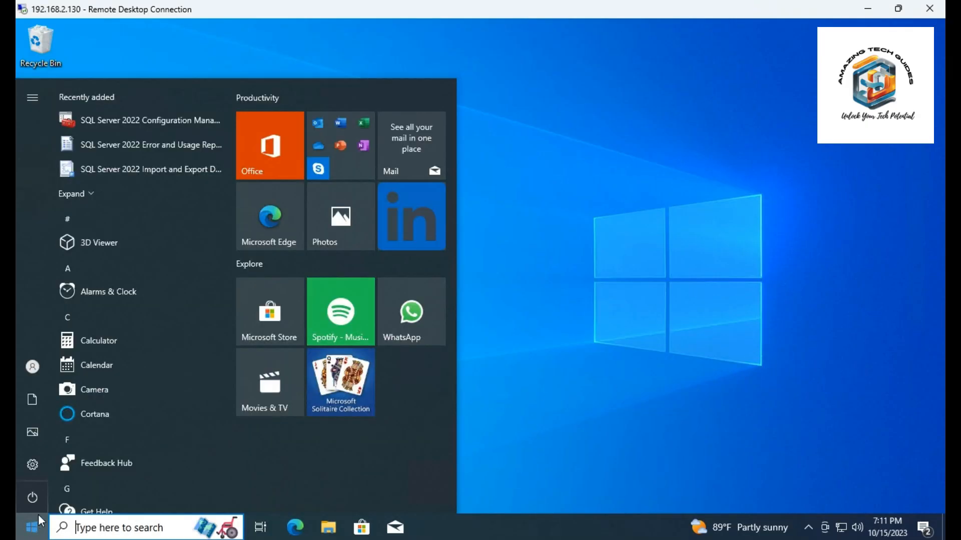
left_click(189, 127)
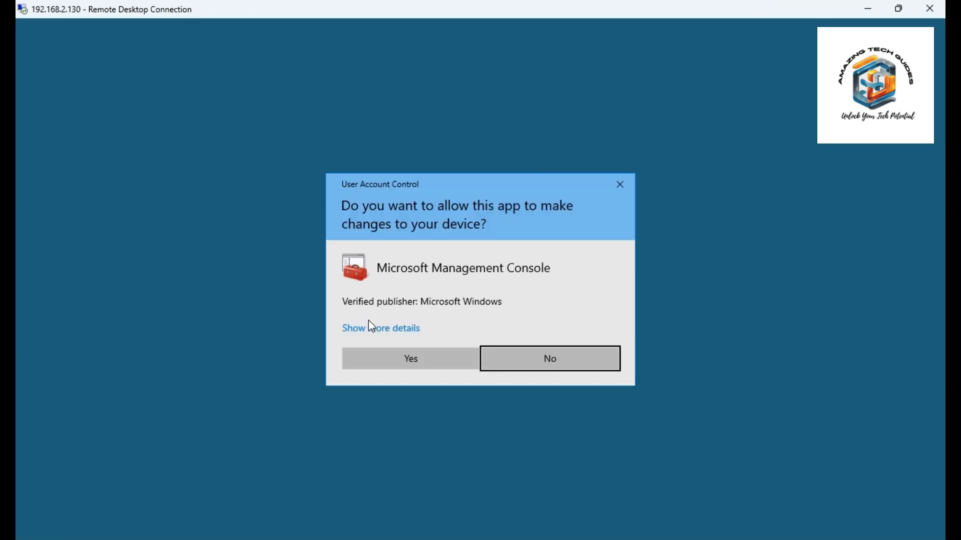
left_click(371, 365)
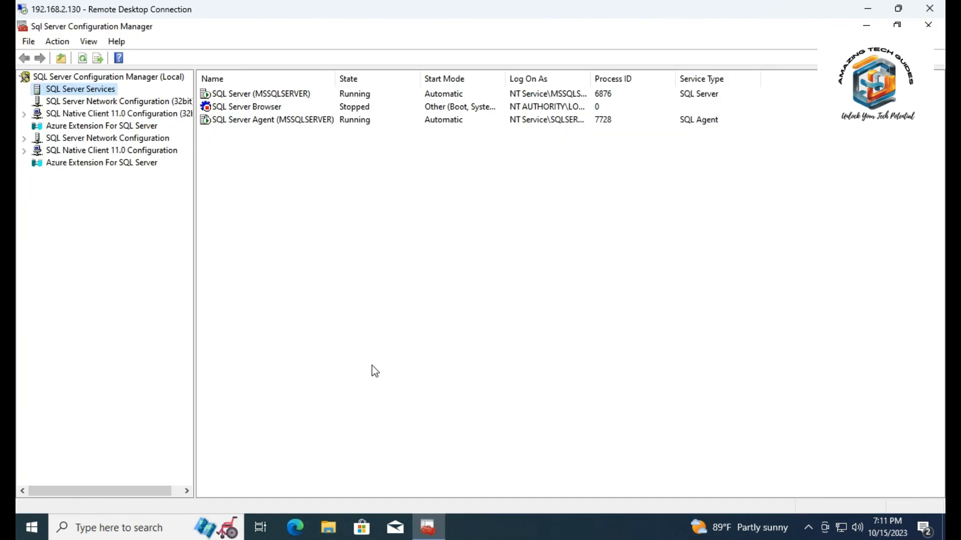
left_click(274, 94)
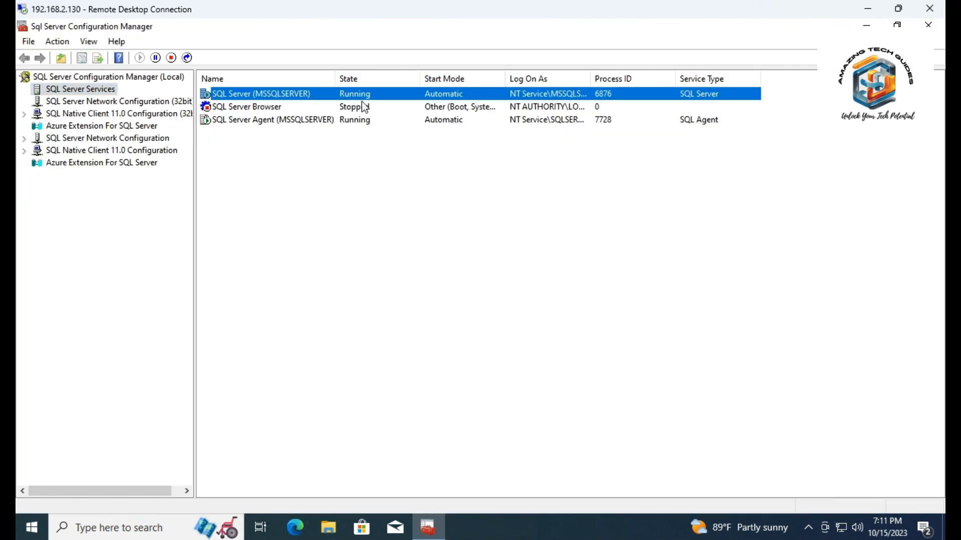
left_click(261, 121)
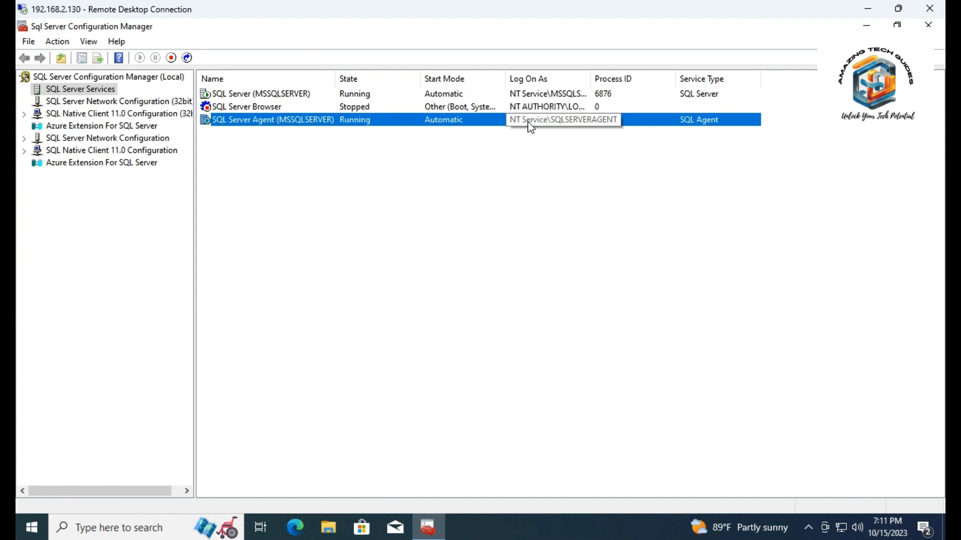
left_click(472, 240)
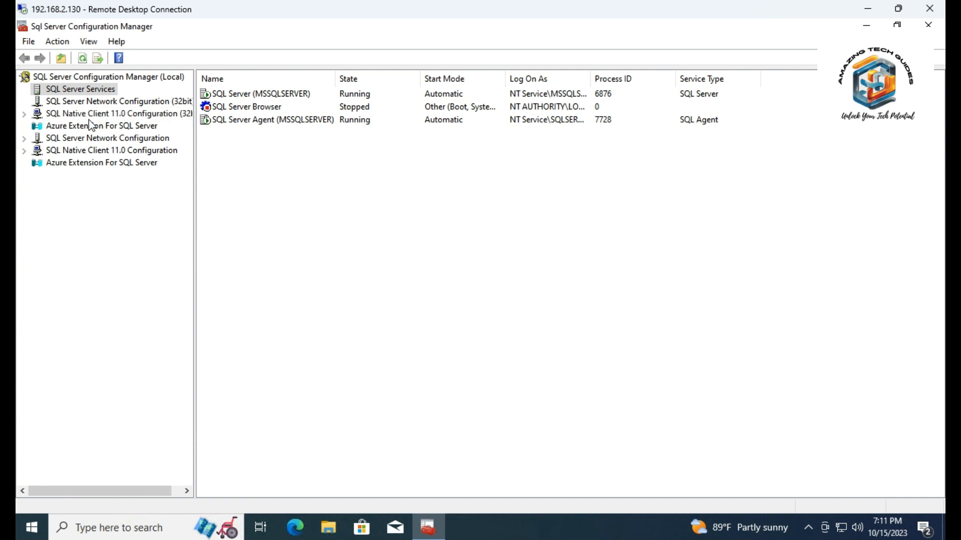
Enable the TCP/IP protocol for MSSQLSERVER in the SQL Server Network Configuration and acknowledge the restart notice
left_click(70, 141)
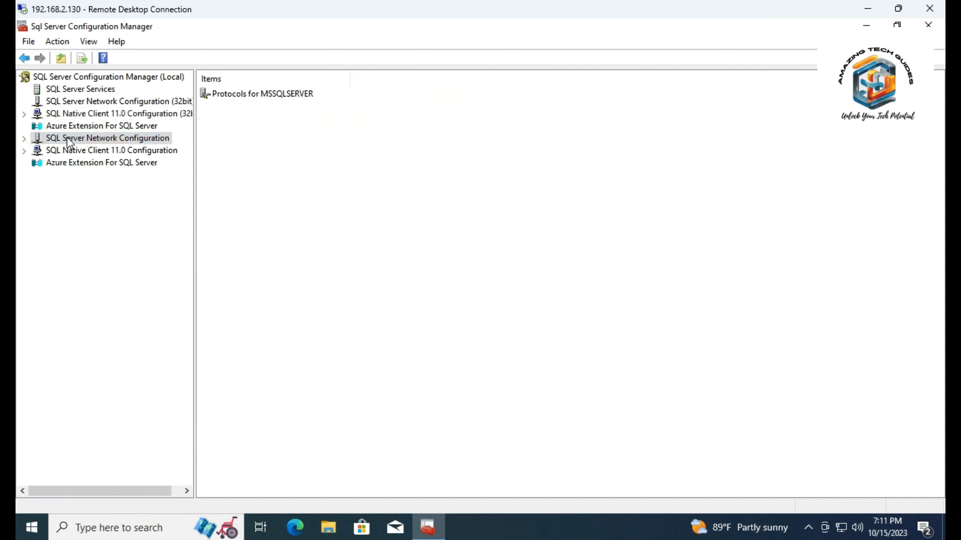
left_click(24, 139)
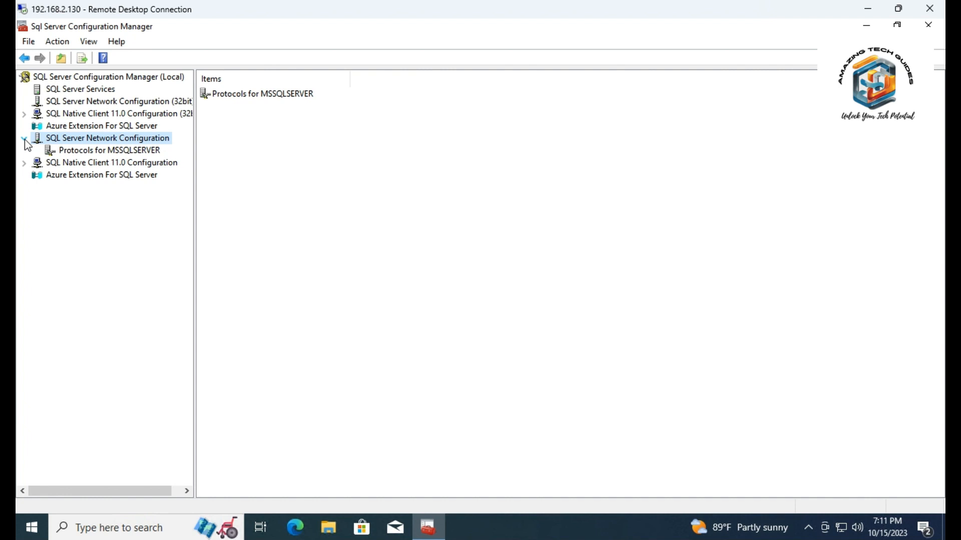
left_click(78, 152)
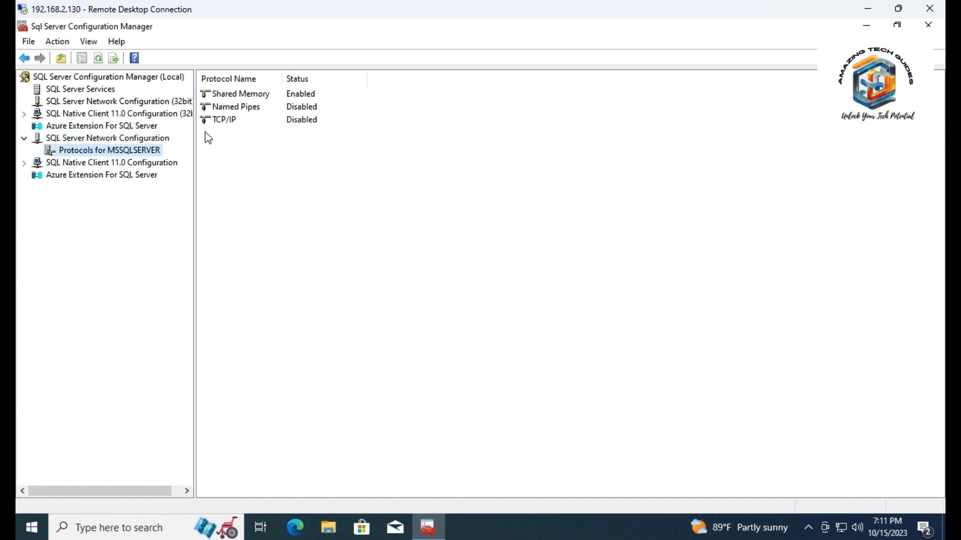
left_click(235, 120)
right_click(260, 125)
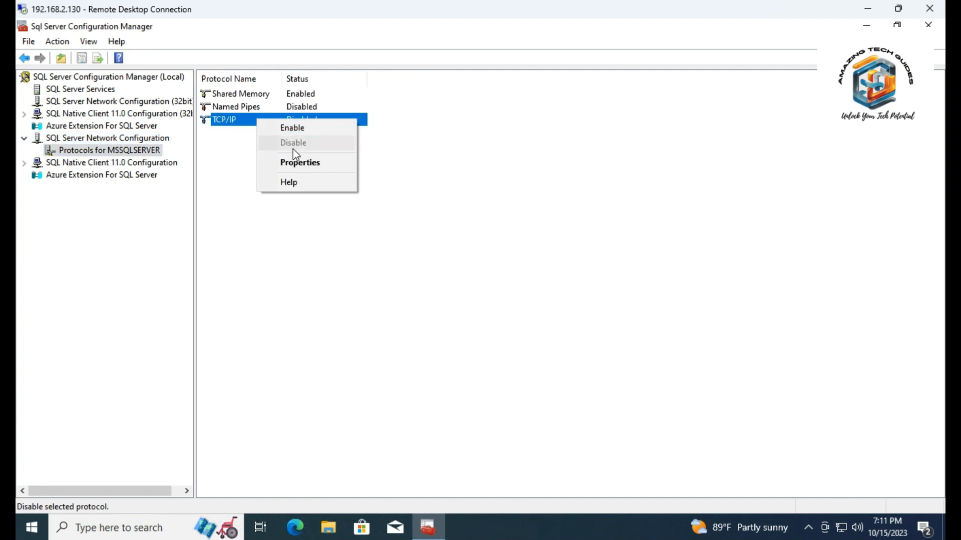
left_click(311, 131)
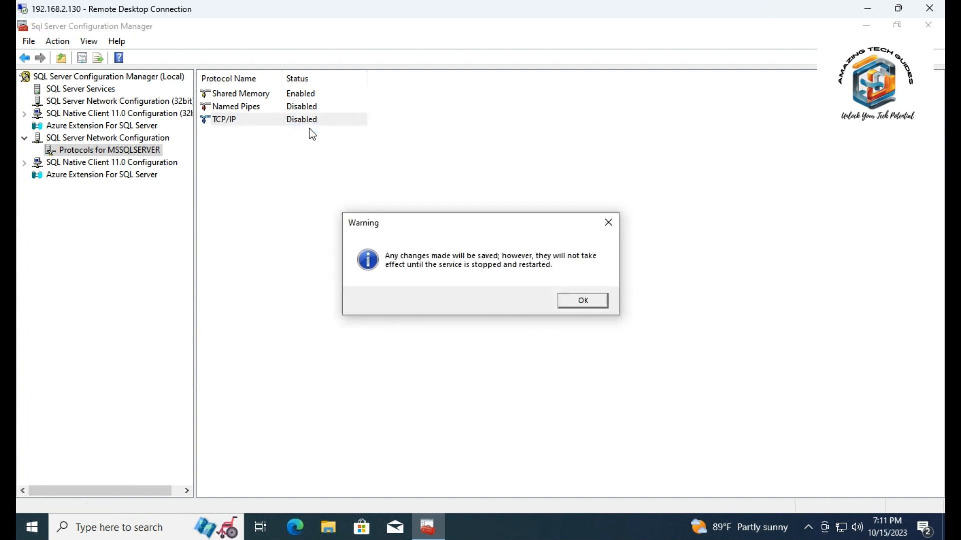
left_click(584, 301)
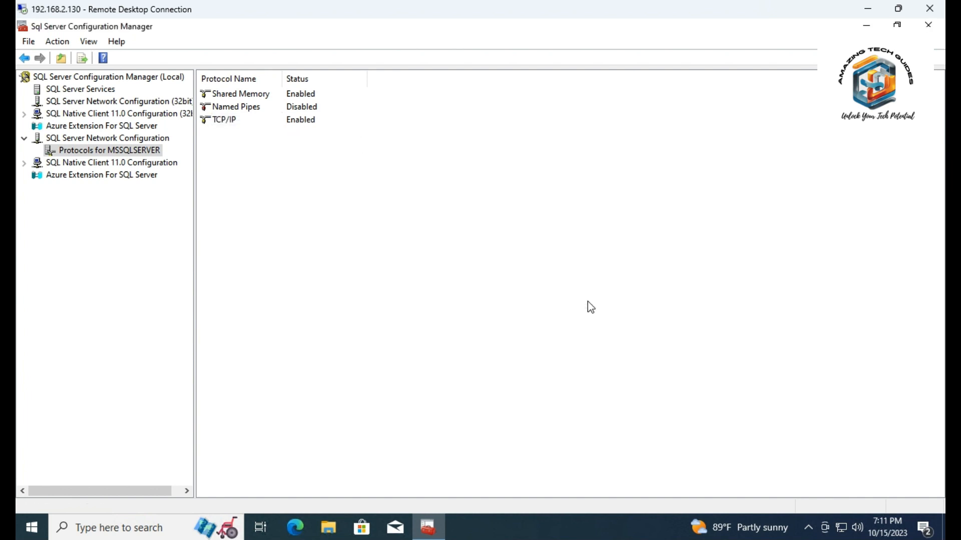
Enable the Named Pipes protocol for MSSQLSERVER and acknowledge the restart notice
right_click(226, 107)
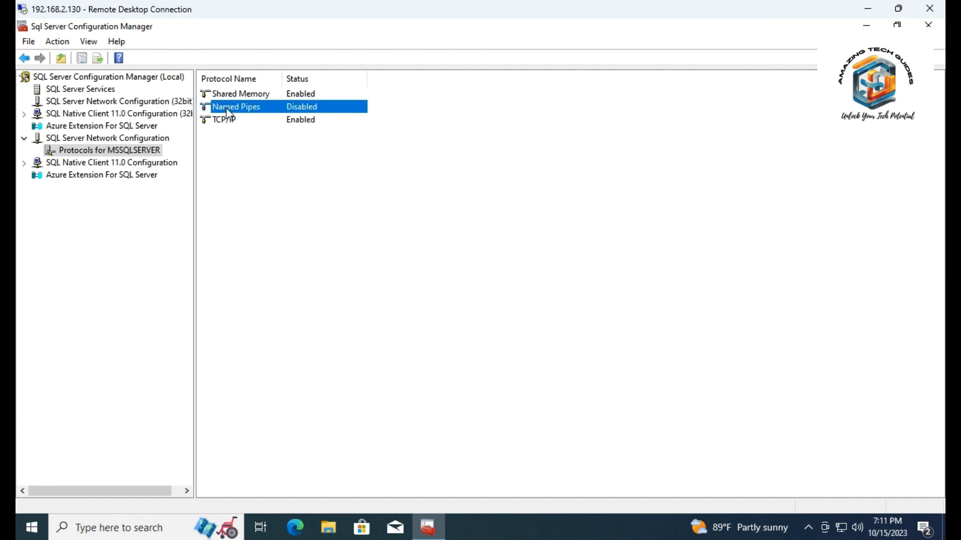
left_click(252, 118)
left_click(578, 301)
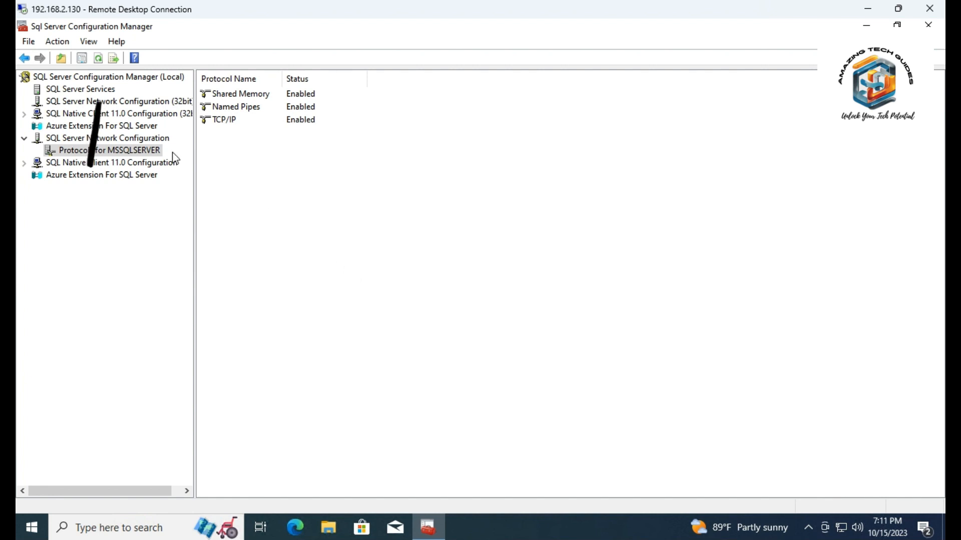
Restart the SQL Server (MSSQLSERVER) service and refresh the list of SQL Server services
left_click(80, 89)
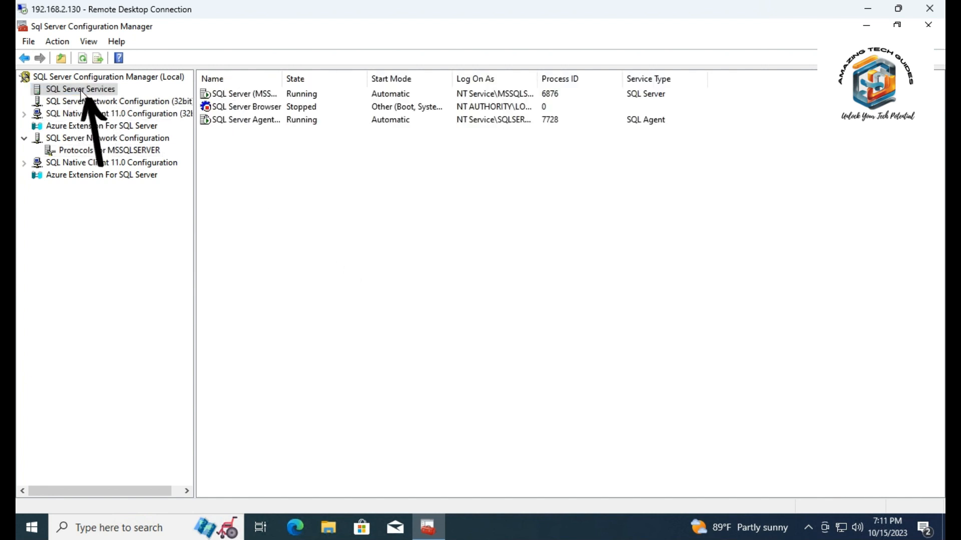
left_click(241, 95)
right_click(242, 96)
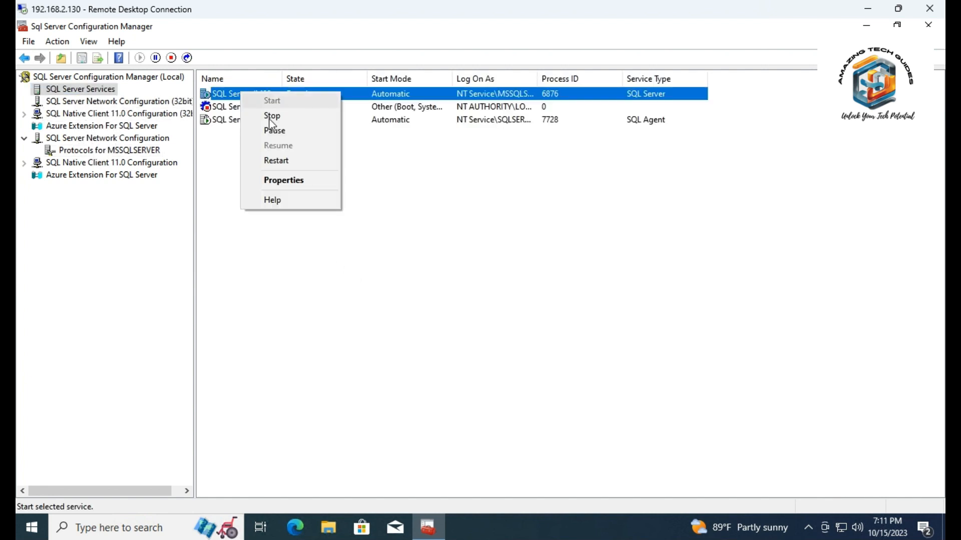
left_click(275, 160)
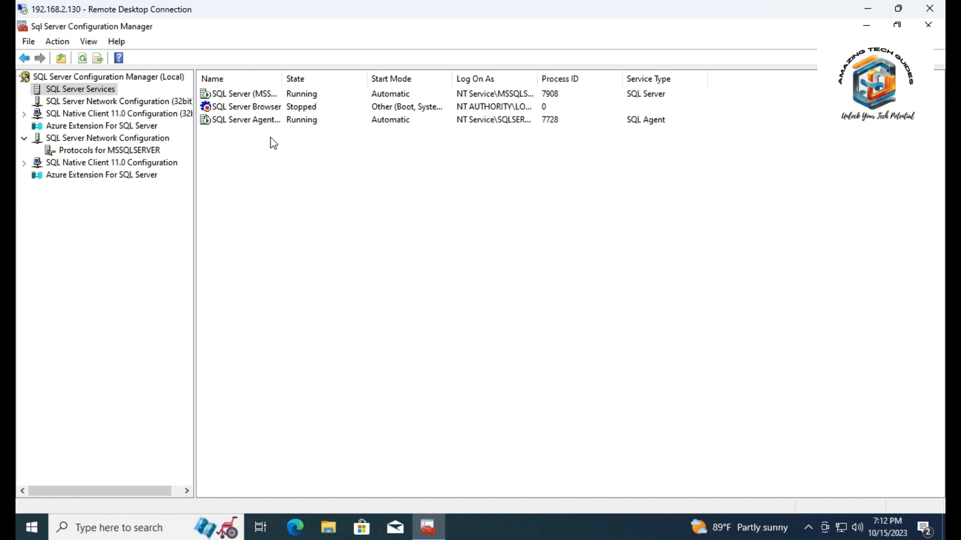
right_click(267, 170)
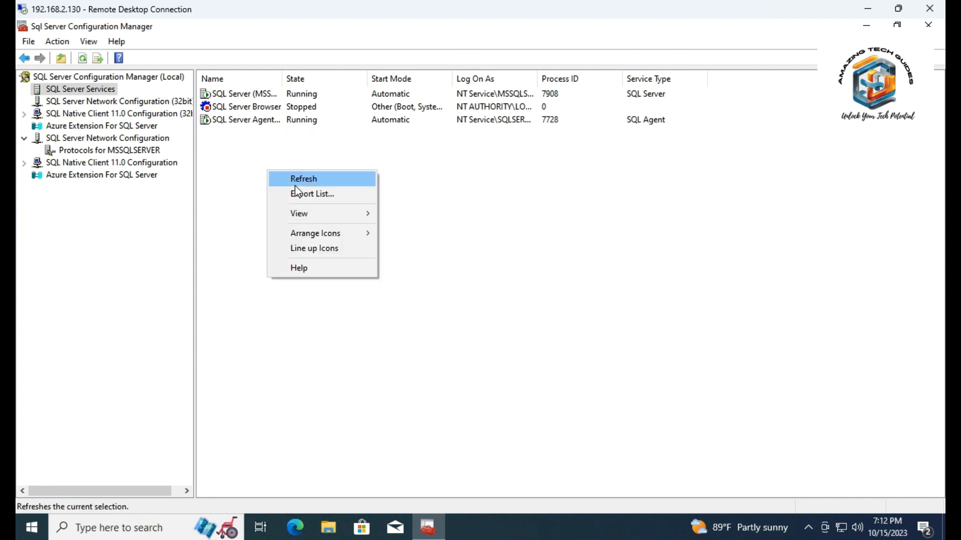
left_click(296, 182)
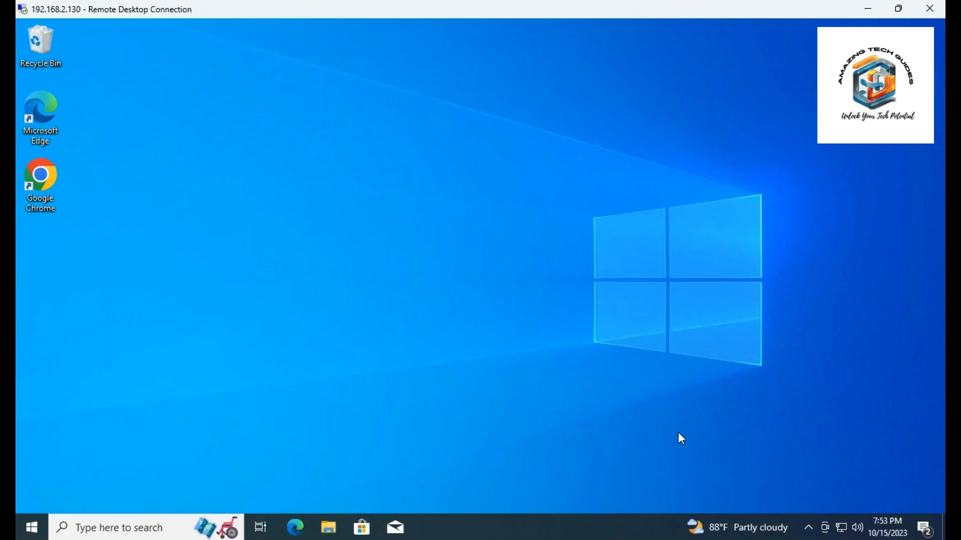
Open Google Chrome and search Google for "download sql server management studio"
double_click(31, 169)
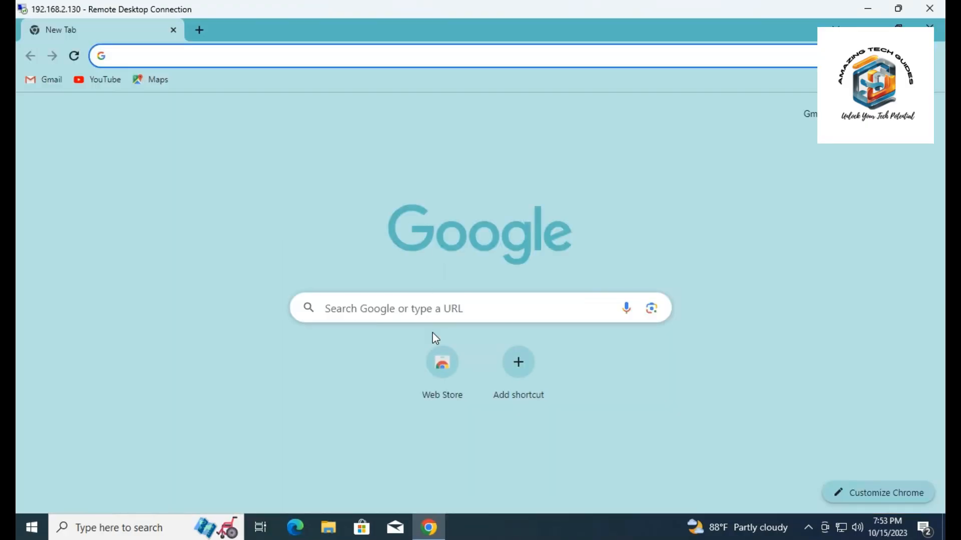
left_click(428, 303)
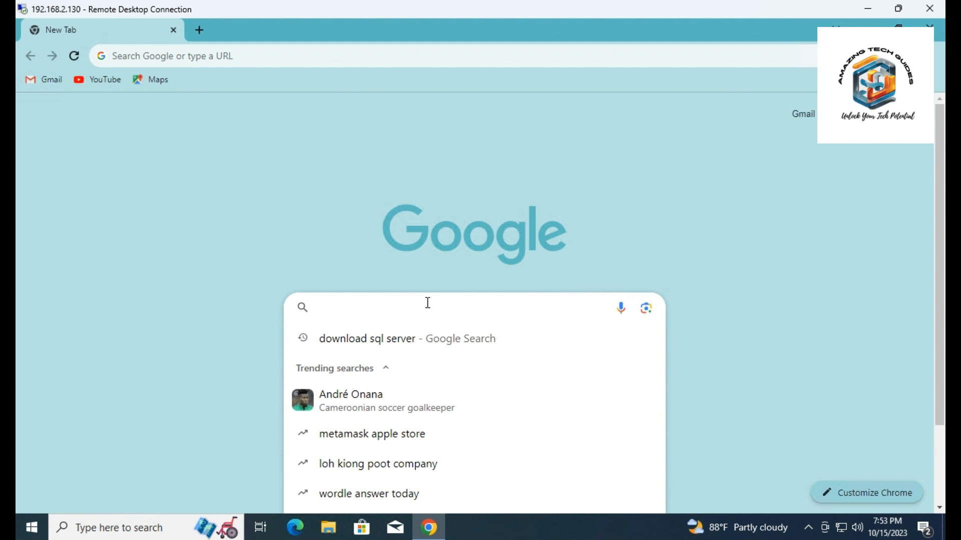
type("download s")
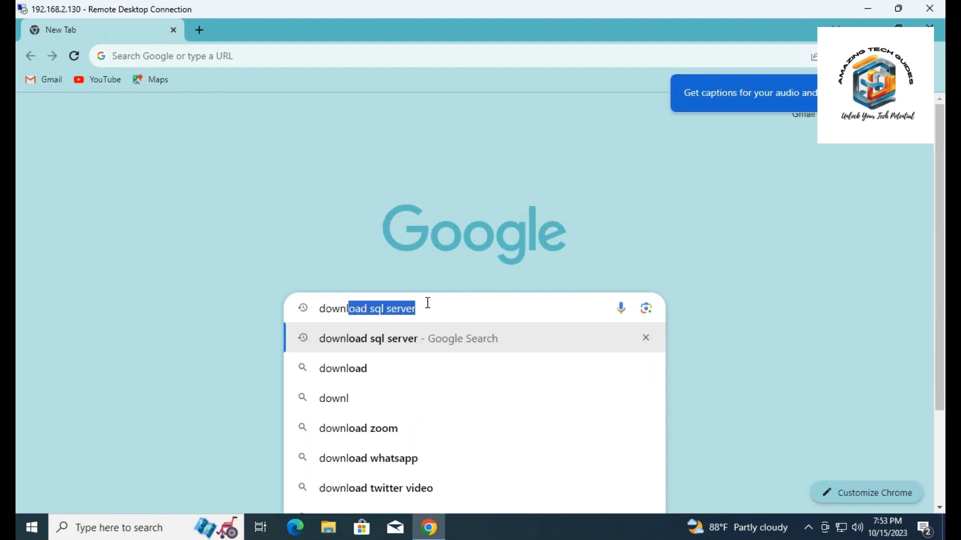
type("ql ser")
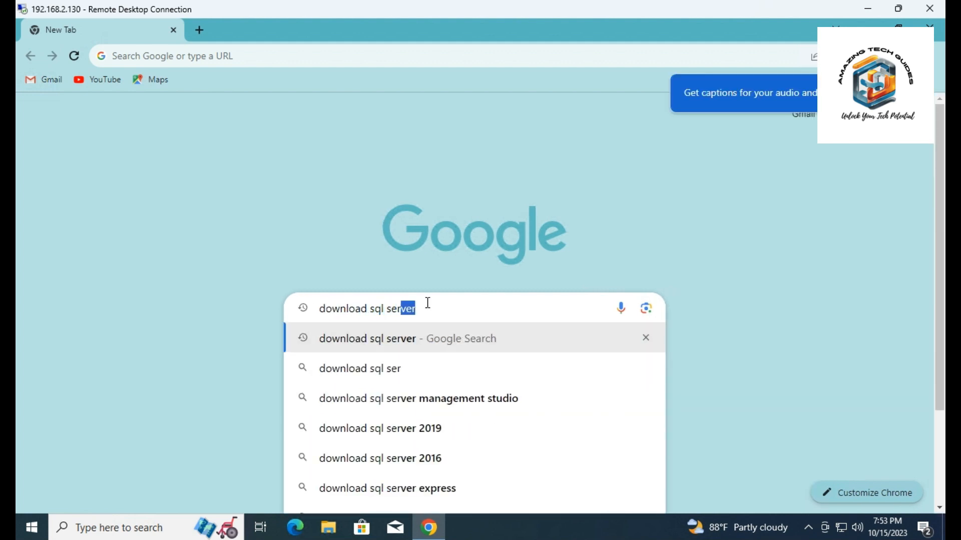
type("ver manage")
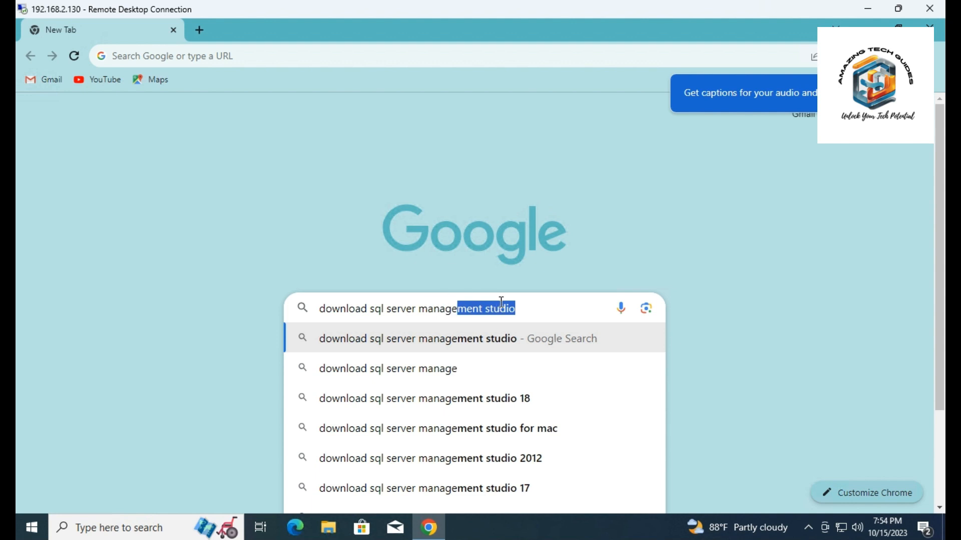
left_click(535, 309)
key("Return")
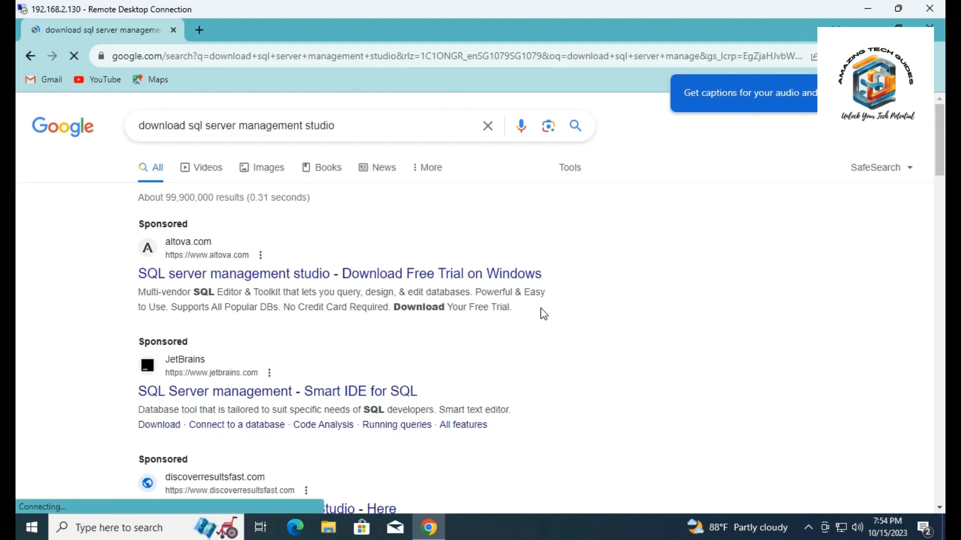
Open the Microsoft Learn page for downloading SQL Server Management Studio and download the free SSMS 19.1 installer
scroll(544, 315, "down", 2)
scroll(544, 314, "down", 5)
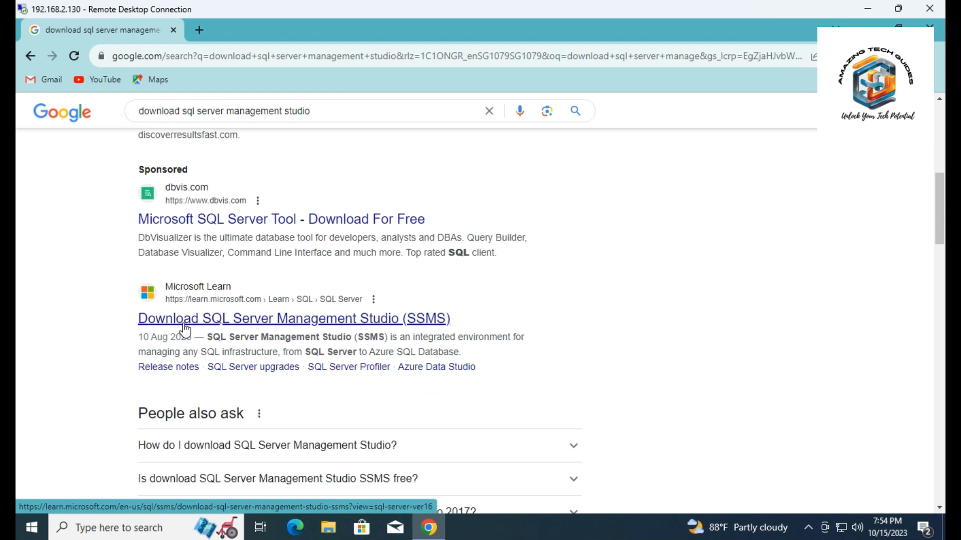
left_click(185, 327)
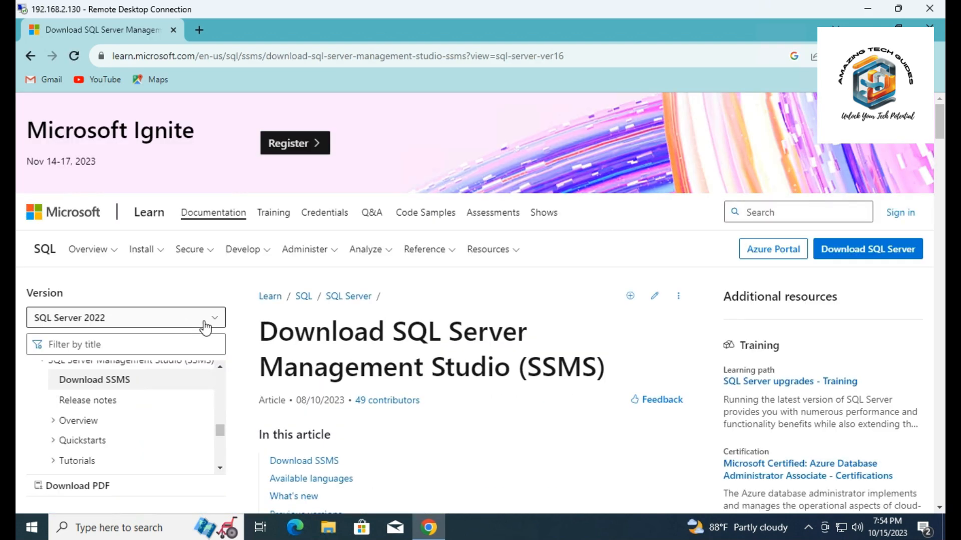
scroll(477, 324, "down", 3)
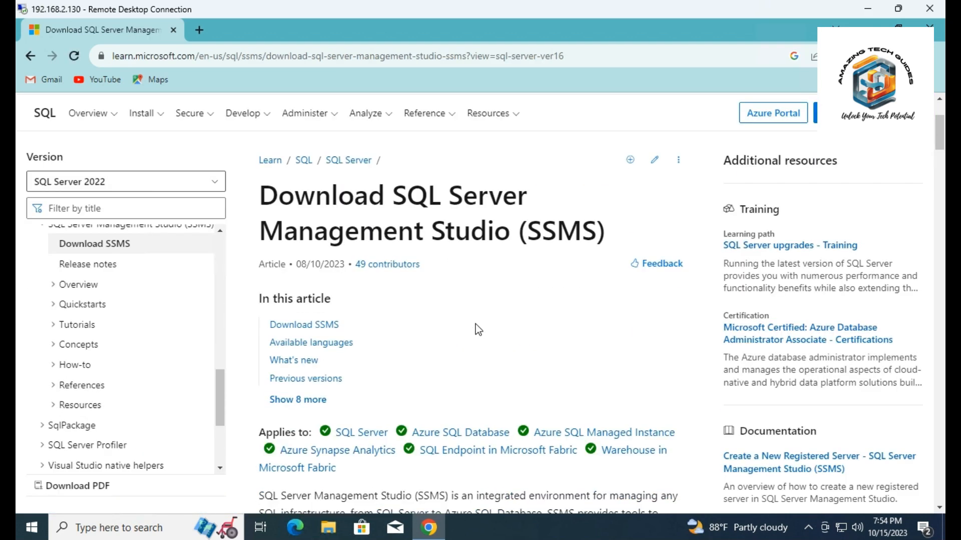
scroll(476, 326, "down", 9)
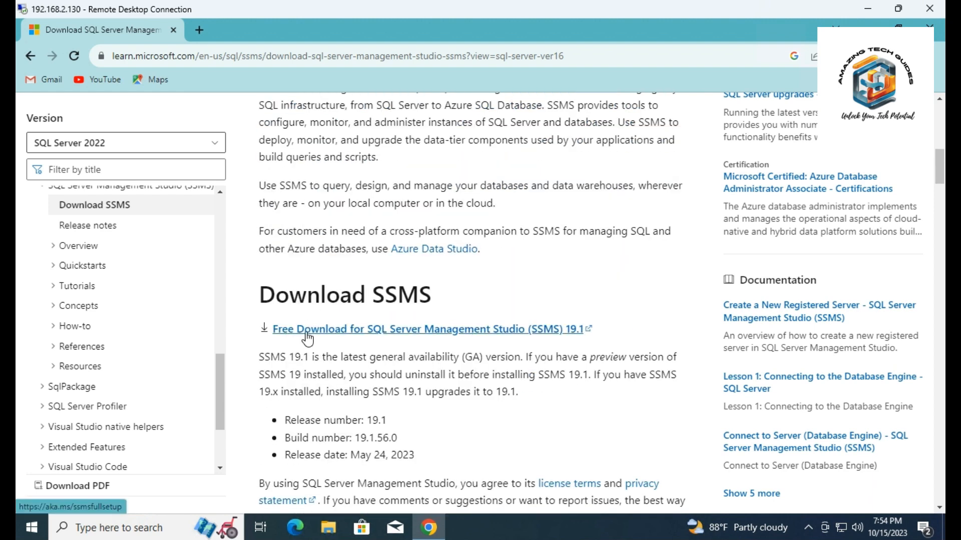
left_click(341, 330)
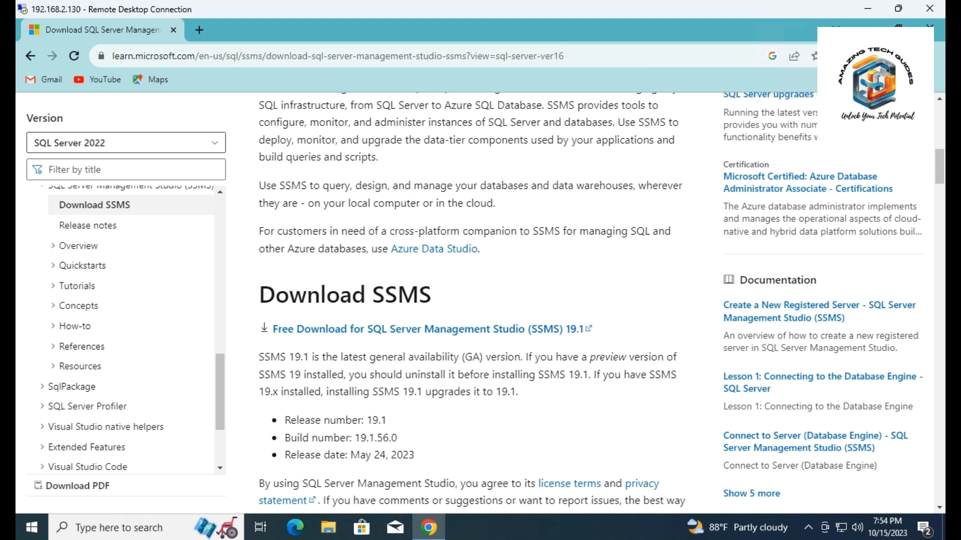
Run the downloaded SSMS-Setup-ENU from its folder, install SSMS 19.1 in the default location with elevated rights, and close the completed setup
left_click(865, 56)
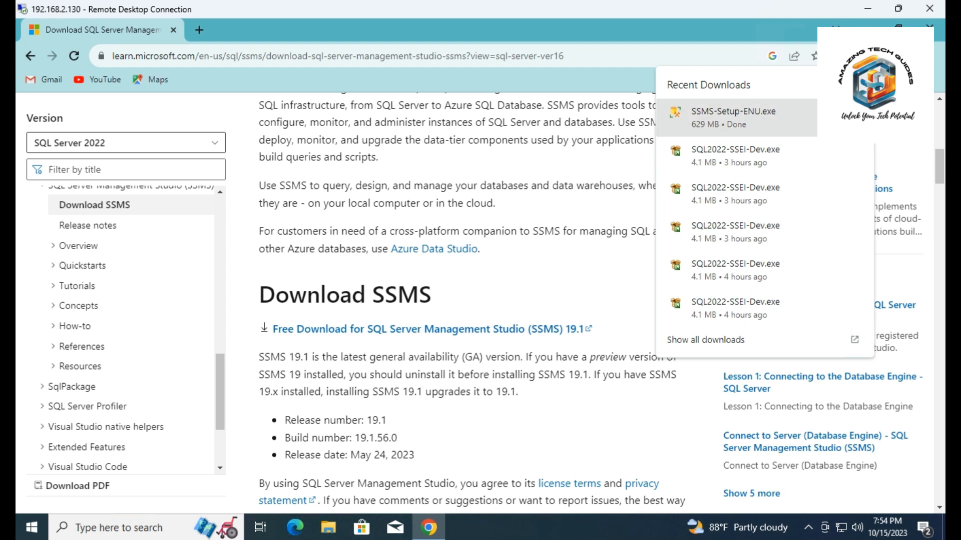
left_click(835, 118)
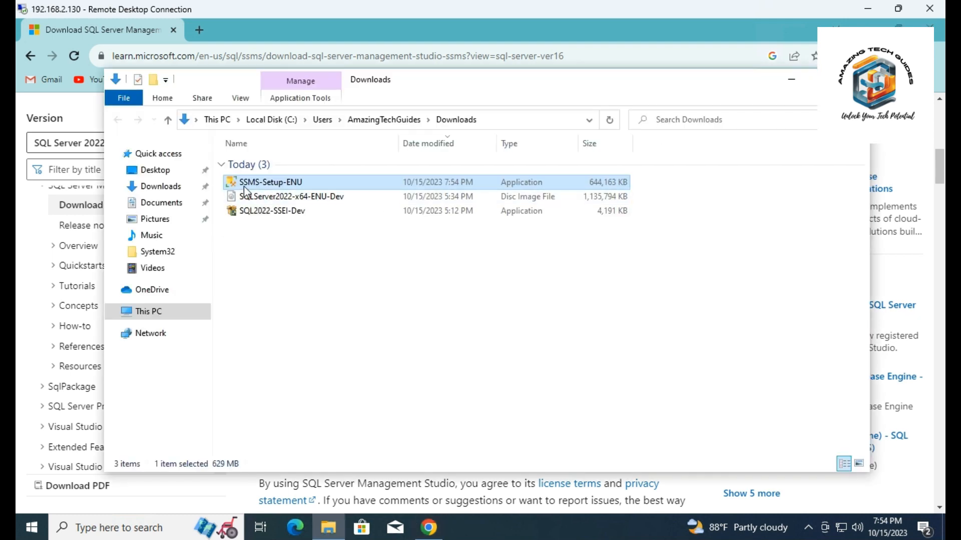
double_click(325, 184)
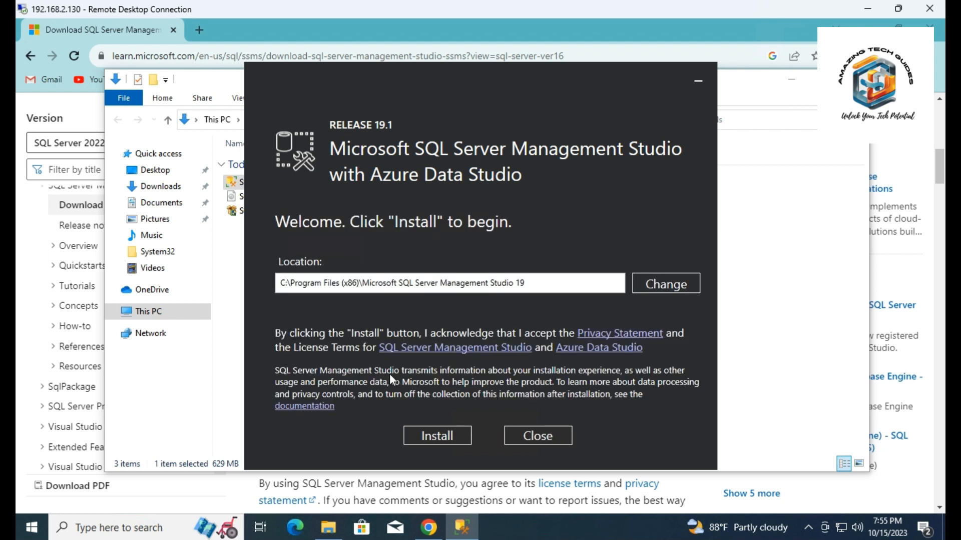
left_click(430, 444)
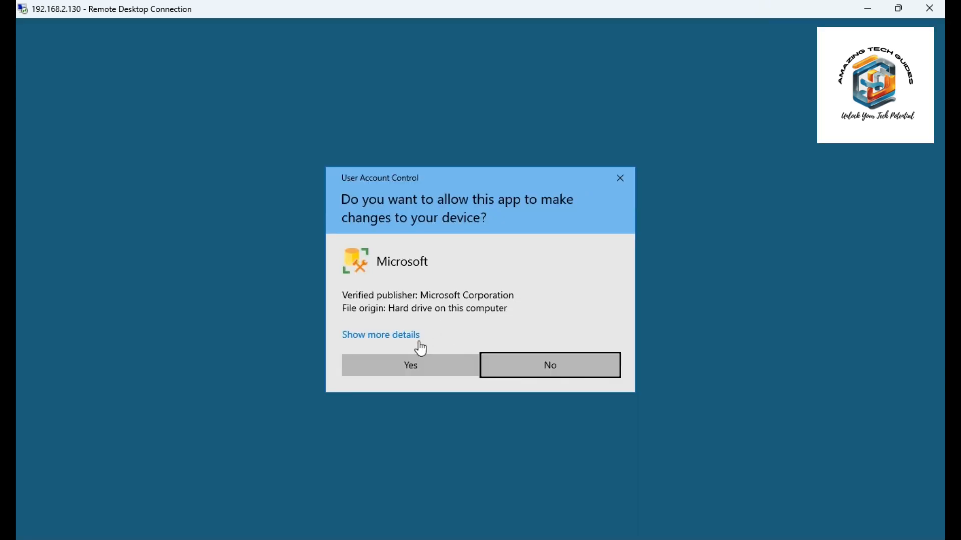
left_click(401, 363)
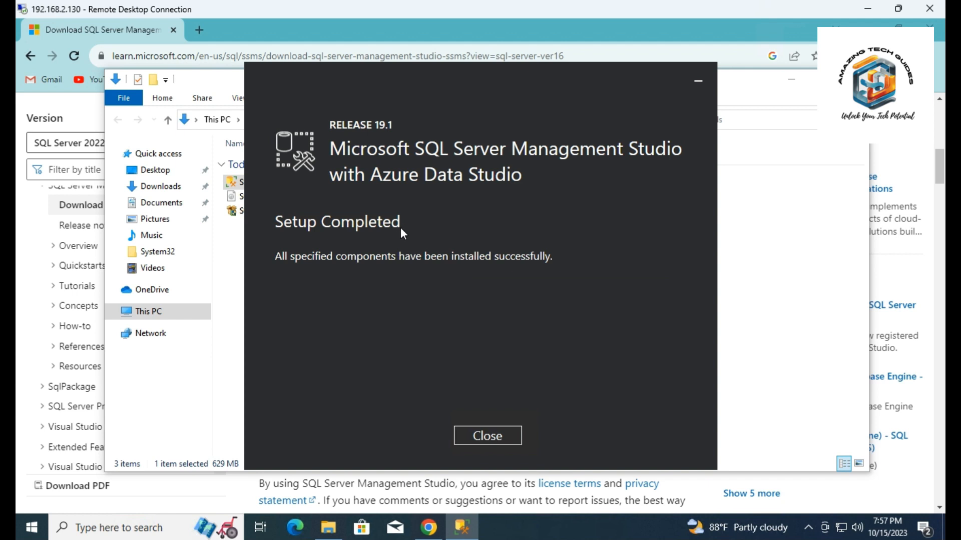
left_click(481, 434)
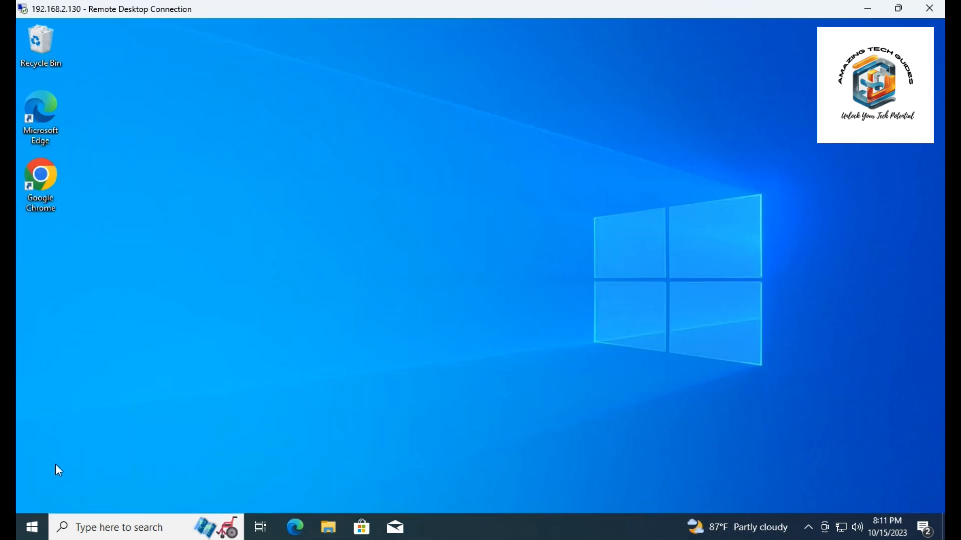
Launch SQL Server Management Studio, connect to the WIN10TUTORIAL Database Engine with Windows Authentication, and expand its Databases folder
left_click(30, 527)
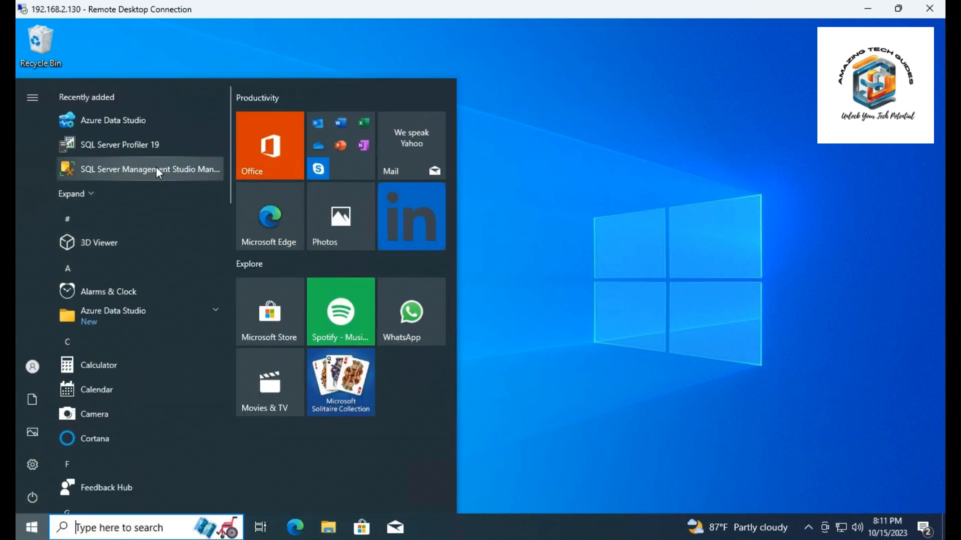
left_click(157, 170)
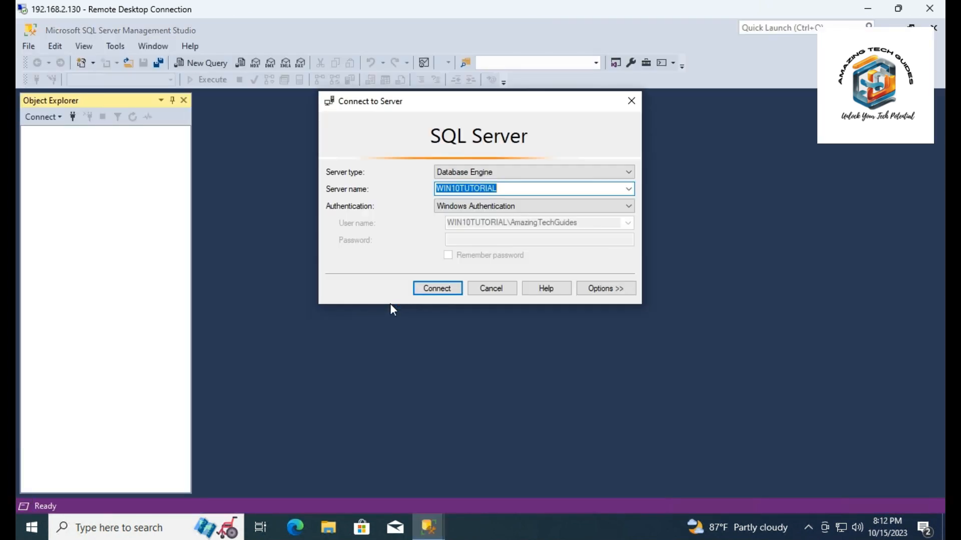
left_click(417, 279)
left_click(442, 292)
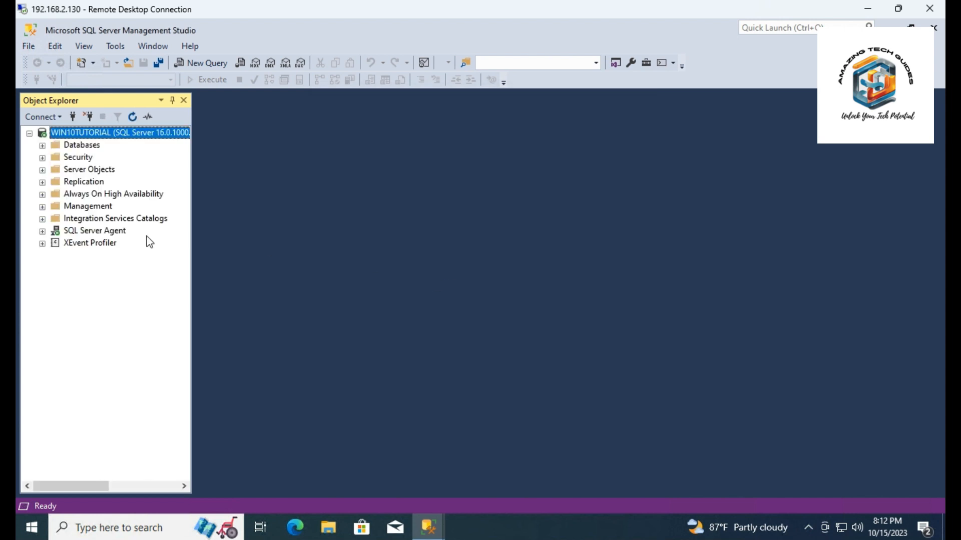
left_click(42, 145)
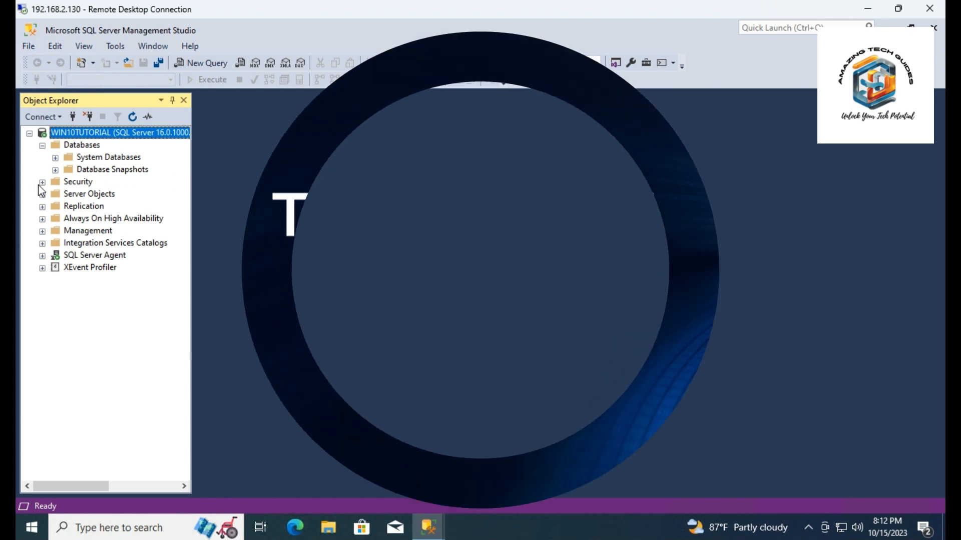